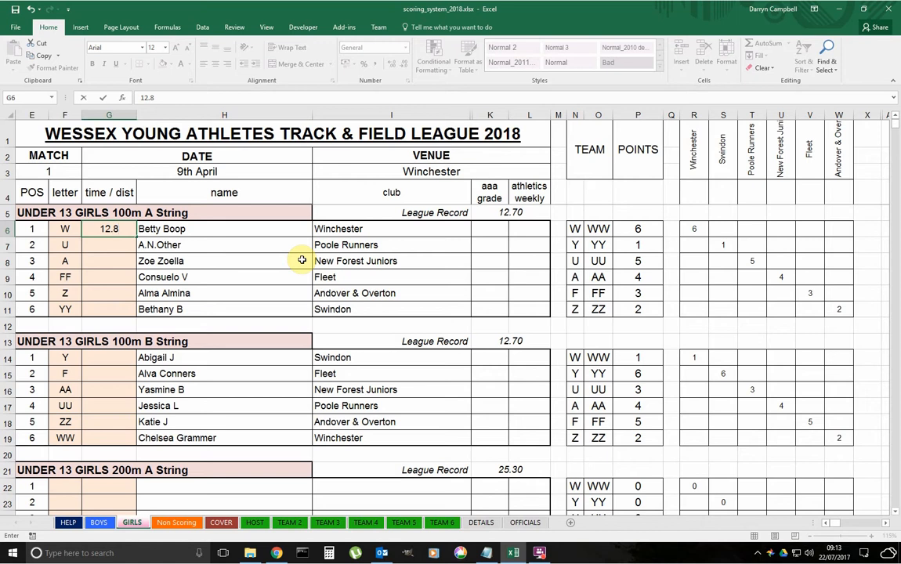
Try first-place times of 12.8 and 12.6 in the Under 13 Girls 100m A String, then clear the time by undoing
key("Return")
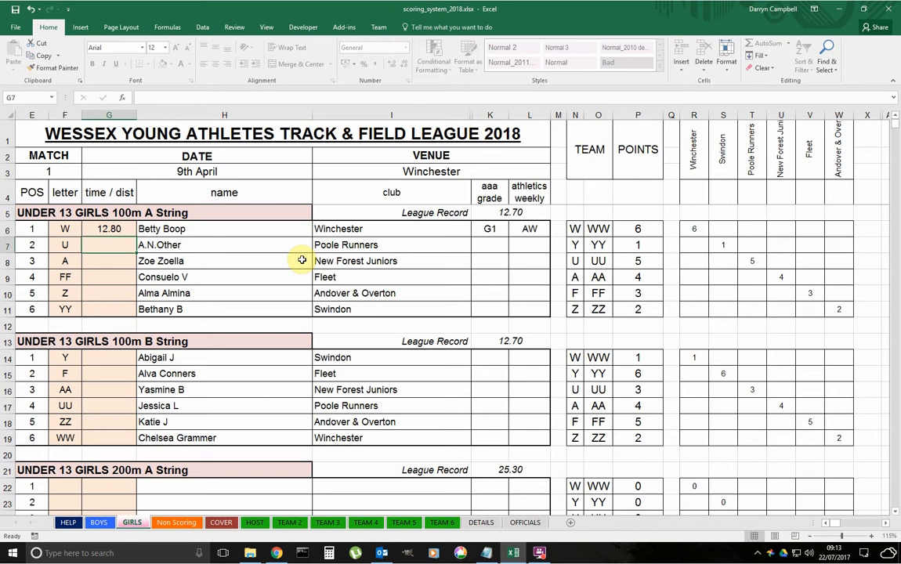
key("Up")
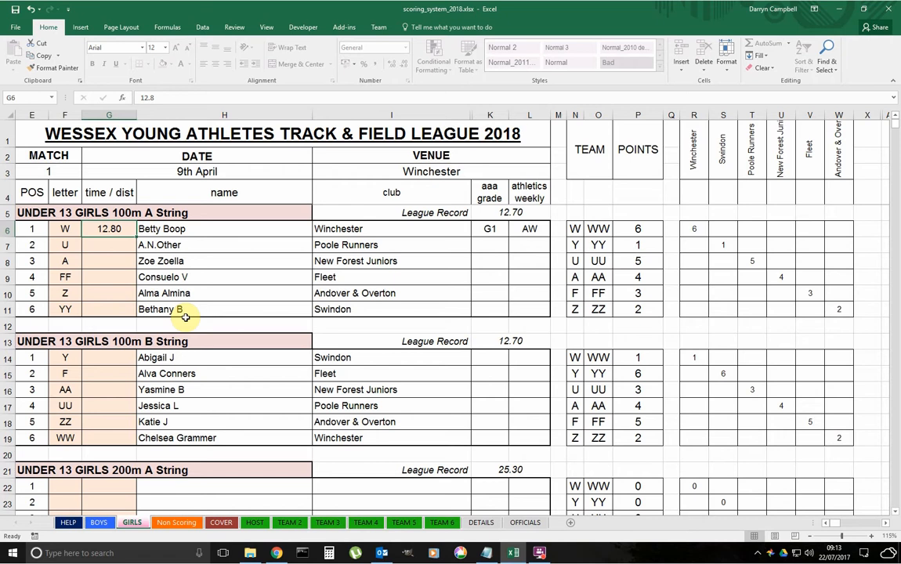
type("12.6")
key("Return")
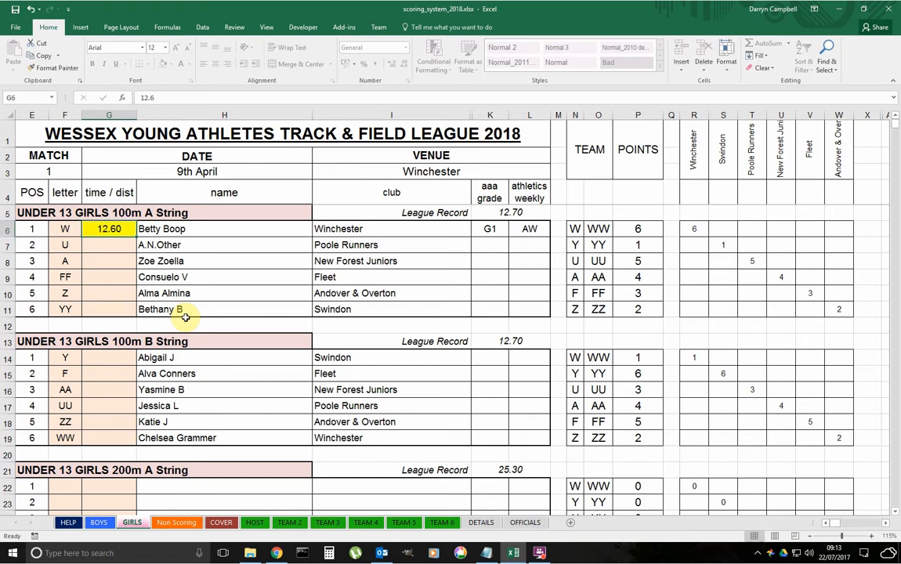
key("ctrl+z")
key("Left")
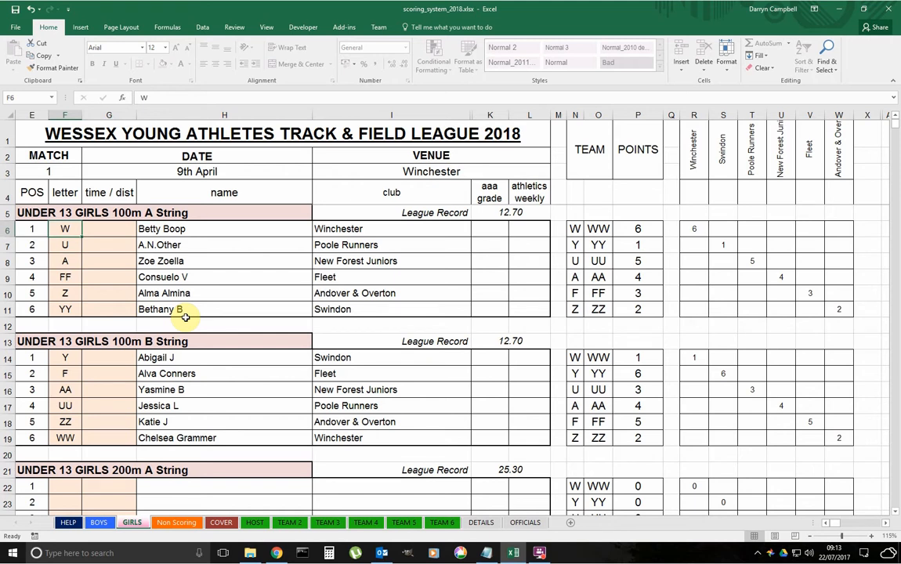
Try the duplicate letter W for second place in the 100m A String, delete it and undo back to the original letter
key("Down")
type("W")
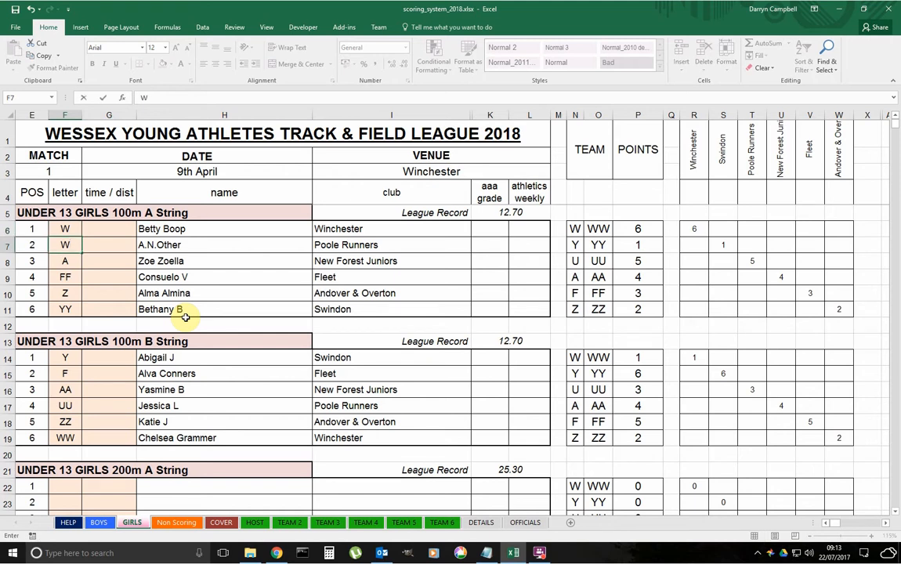
key("Return")
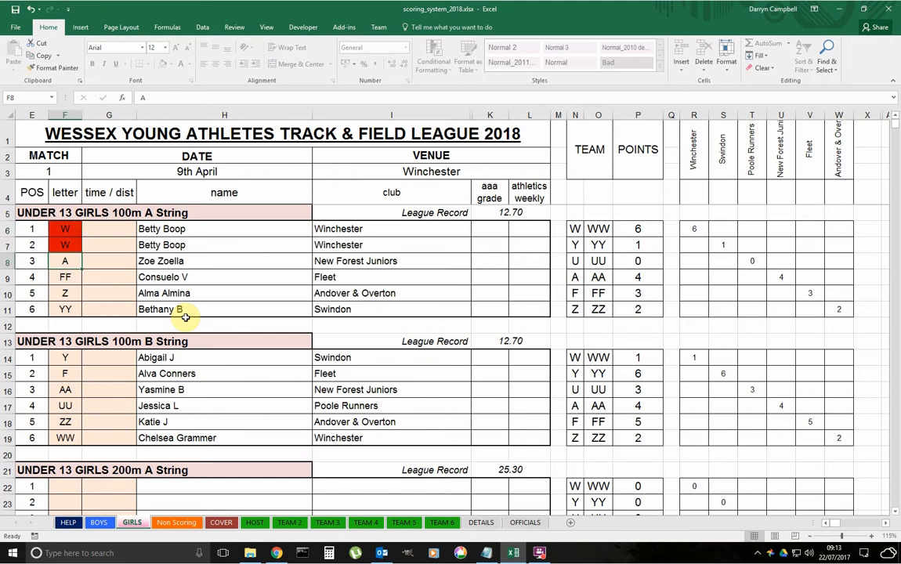
key("Up")
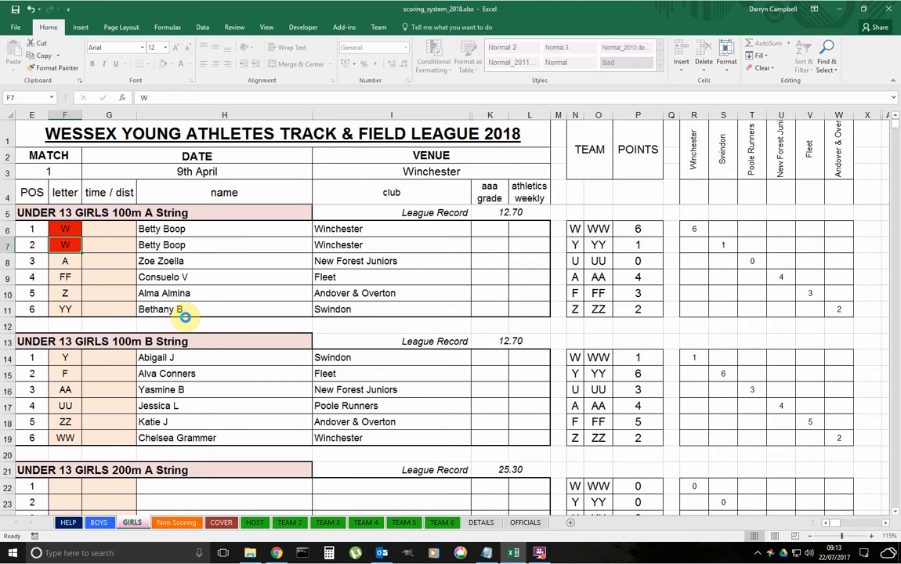
key("Delete")
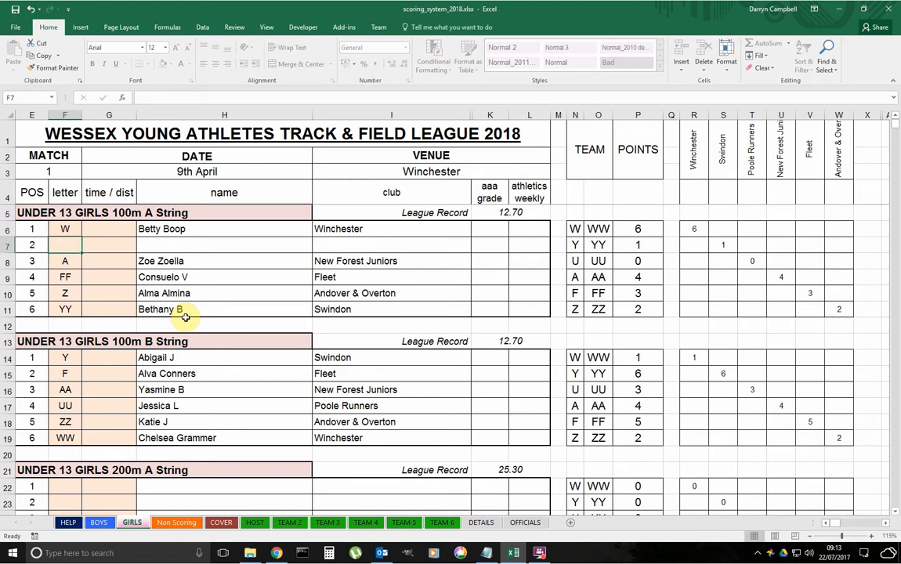
key("ctrl+z")
key("ctrl+z")
Try the letter W for sixth place in the Under 13 Girls 100m B String, then set it back to WW
key("Down")
key("Down")
key("Down")
key("Down")
key("Down")
key("Down")
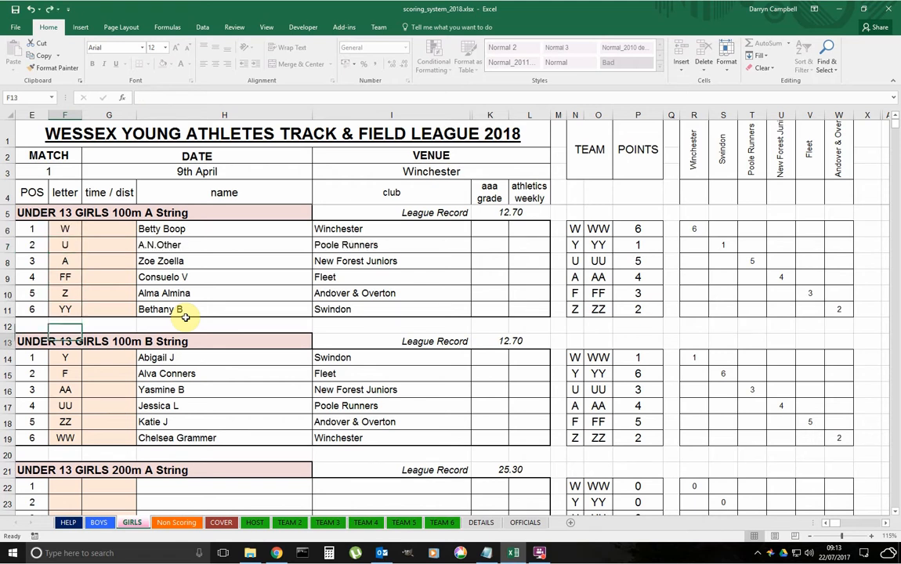
key("Down")
key("Down")
key("Down")
key("Down")
key("Down")
key("Down")
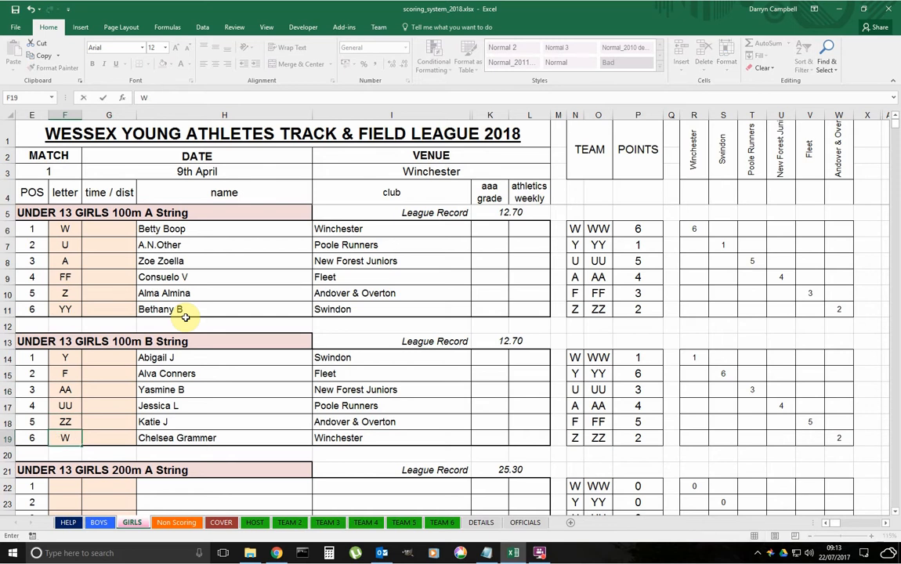
type("W")
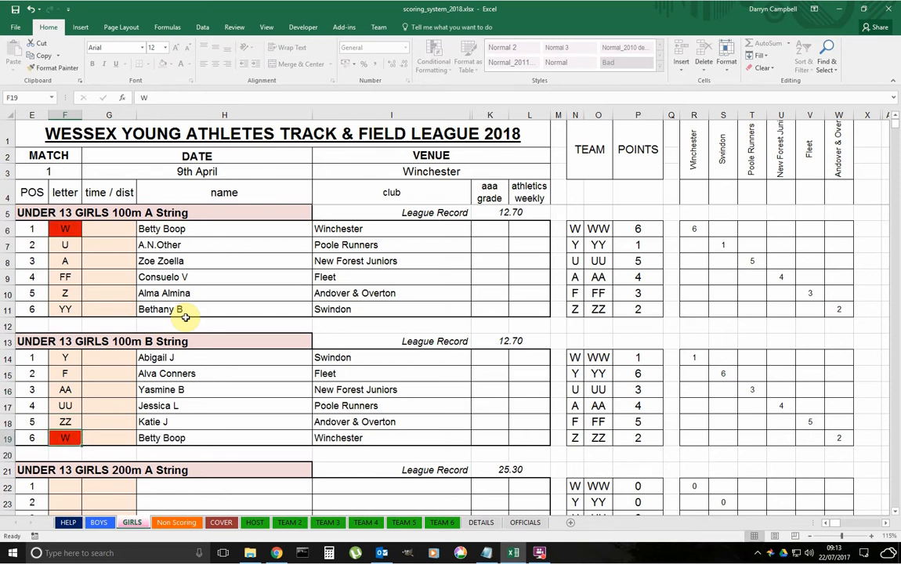
type("WW")
key("Return")
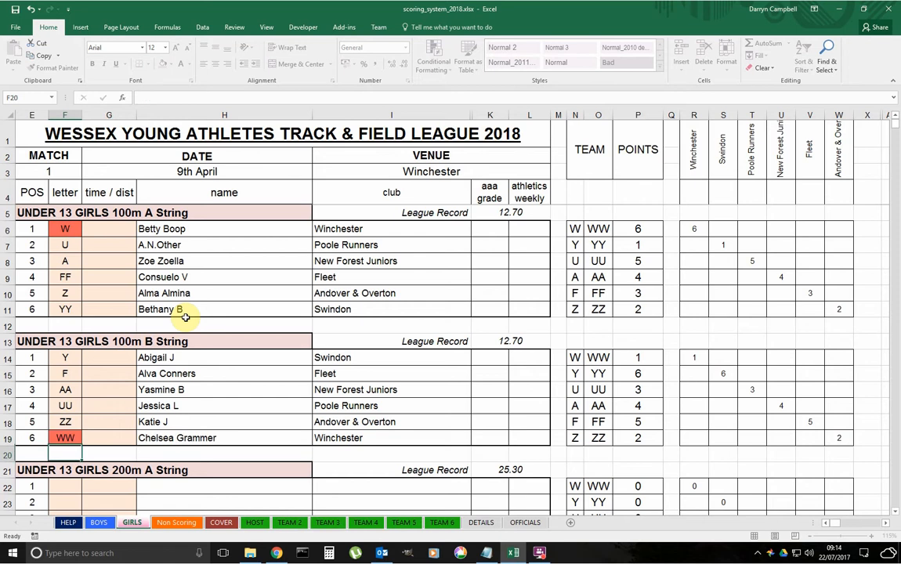
Try the letter WW for first place in the Under 13 Girls 100m A String, then set it back to W
key("Up")
key("Up")
key("Up")
key("Up")
key("Up")
key("Up")
key("Up")
key("Up")
key("Up")
key("Up")
key("Up")
key("Up")
key("Up")
key("Up")
type("WW")
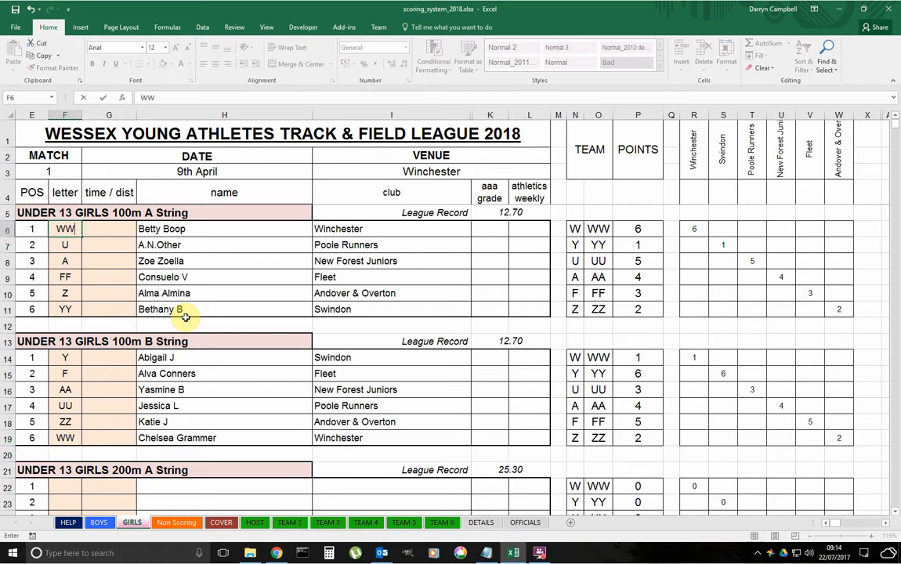
key("Return")
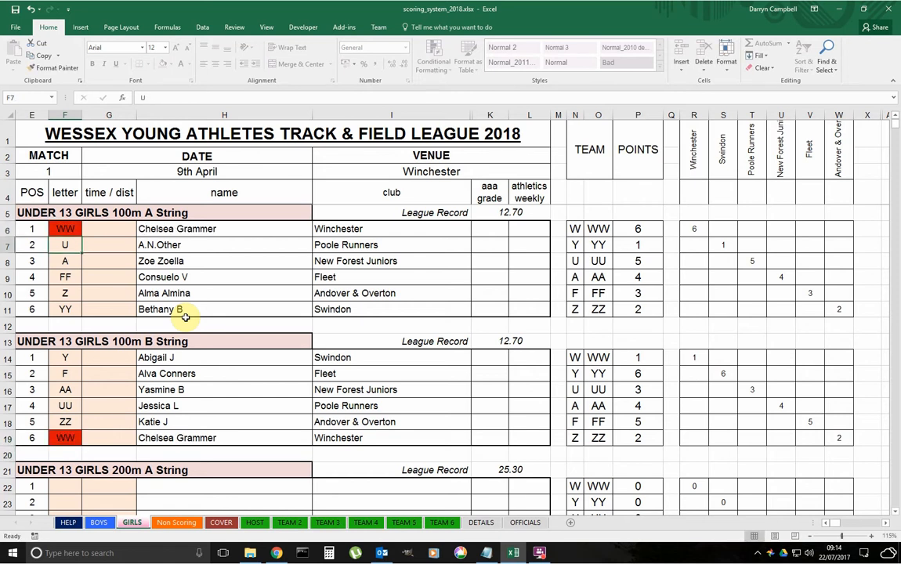
key("Up")
type("W")
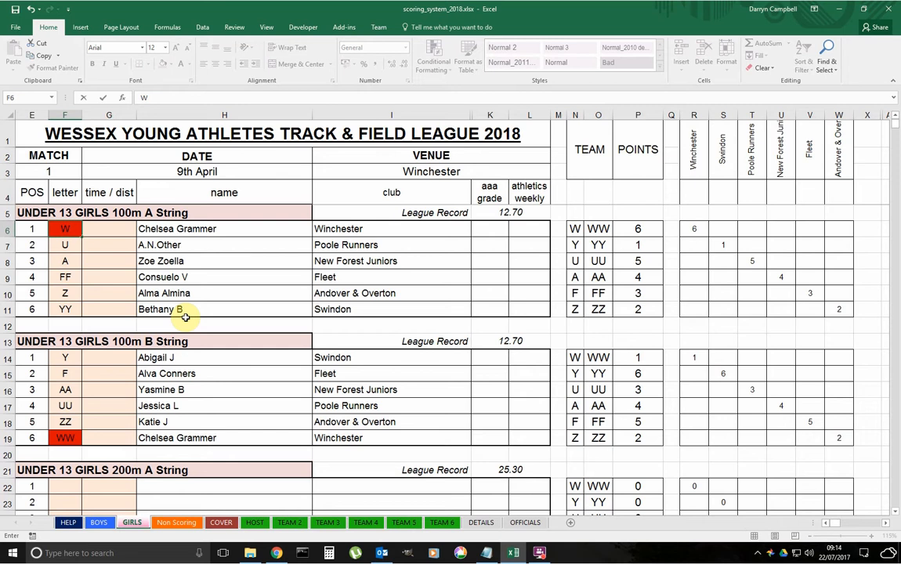
key("Return")
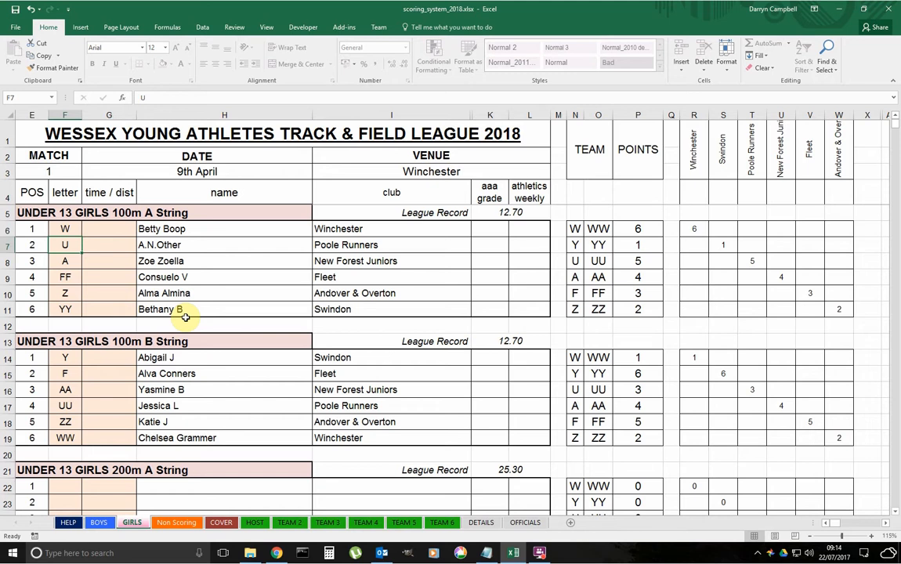
Select the points of all six teams for the 100m A String (P6:P11) to review them
key("Up")
key("Right")
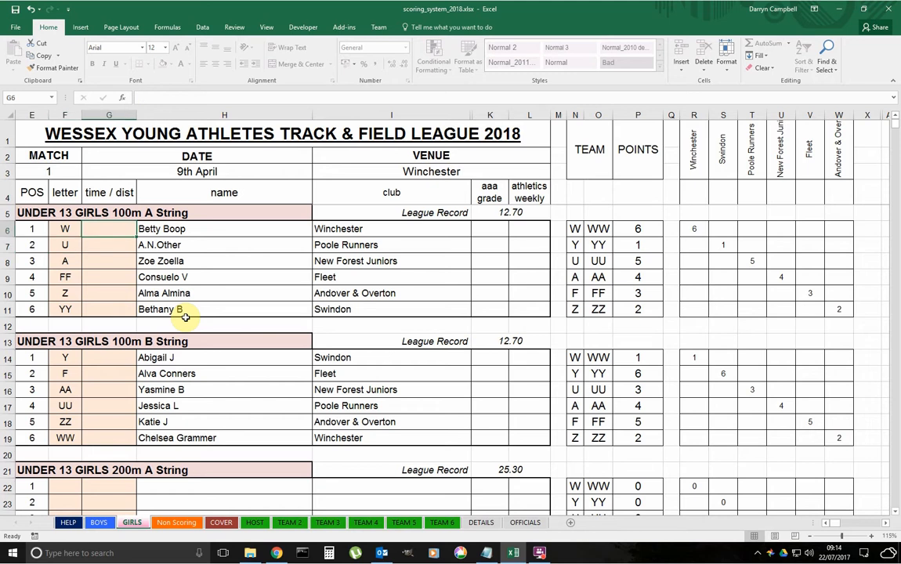
left_click_drag(640, 228, 647, 308)
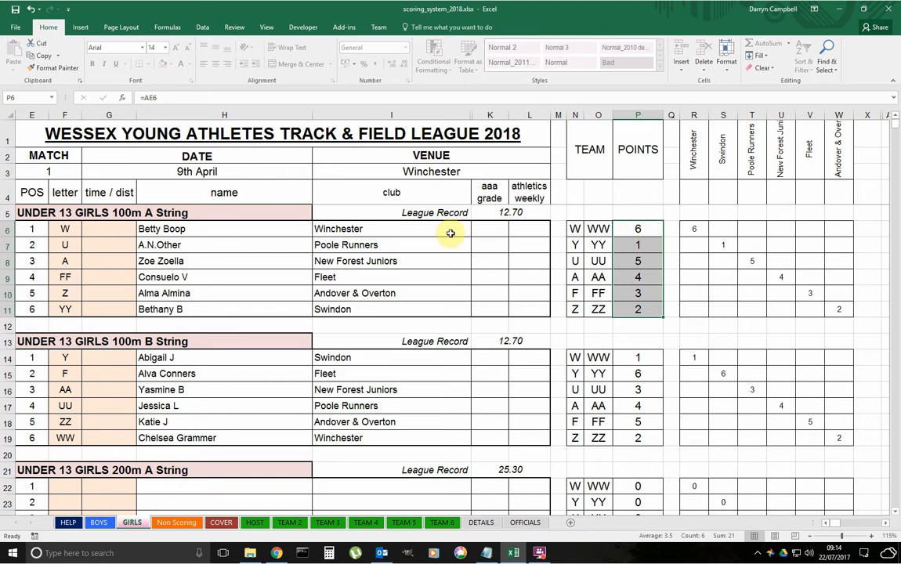
Set the position of the second athlete in the 100m A String (E7) to 1 to try a two-way tie
left_click(34, 245)
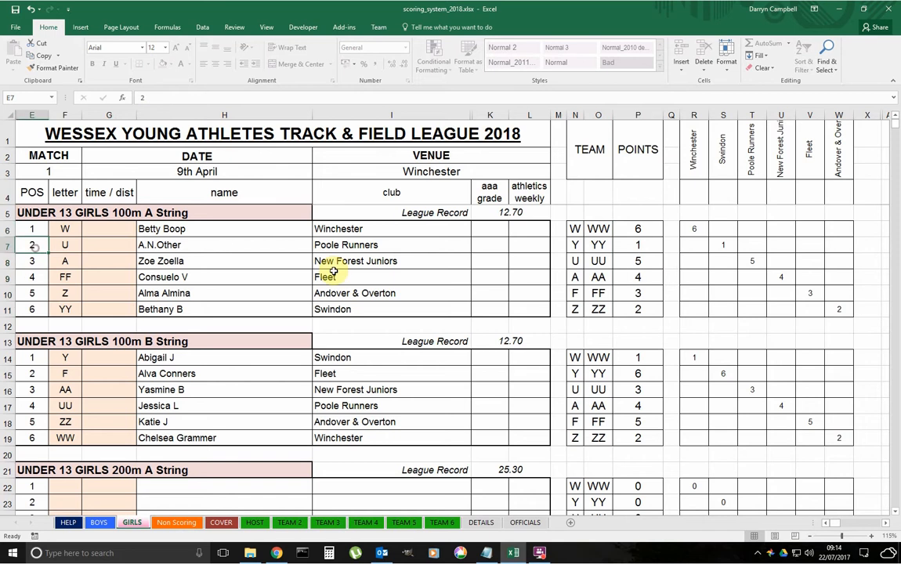
type("1")
key("ctrl+Return")
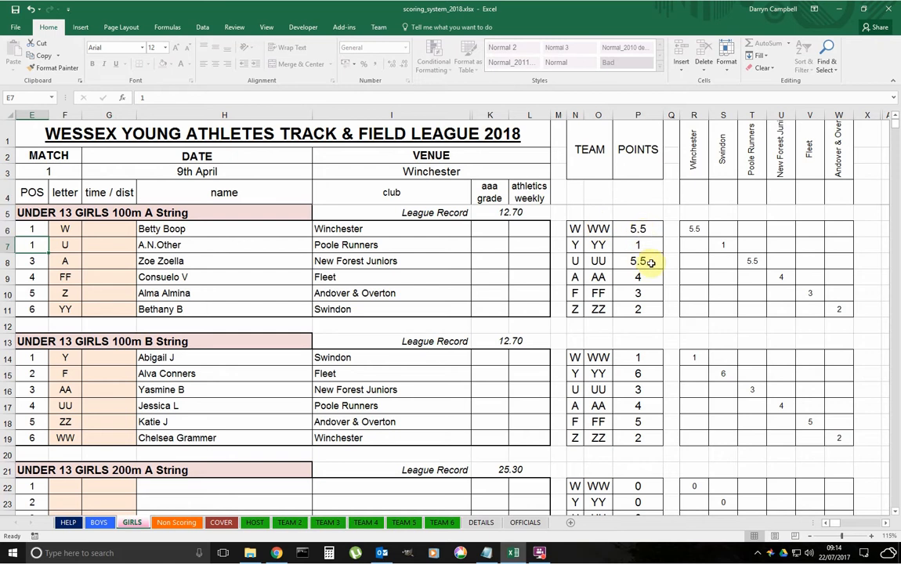
Set the positions of the remaining four athletes in the 100m A String (E8:E11) to 1
left_click(35, 264)
type("1")
key("Return")
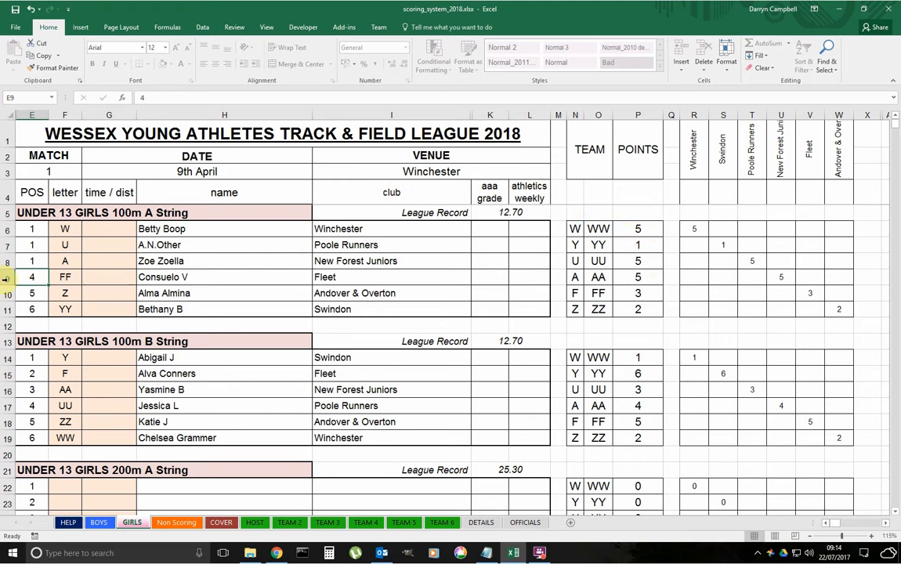
type("1")
key("Return")
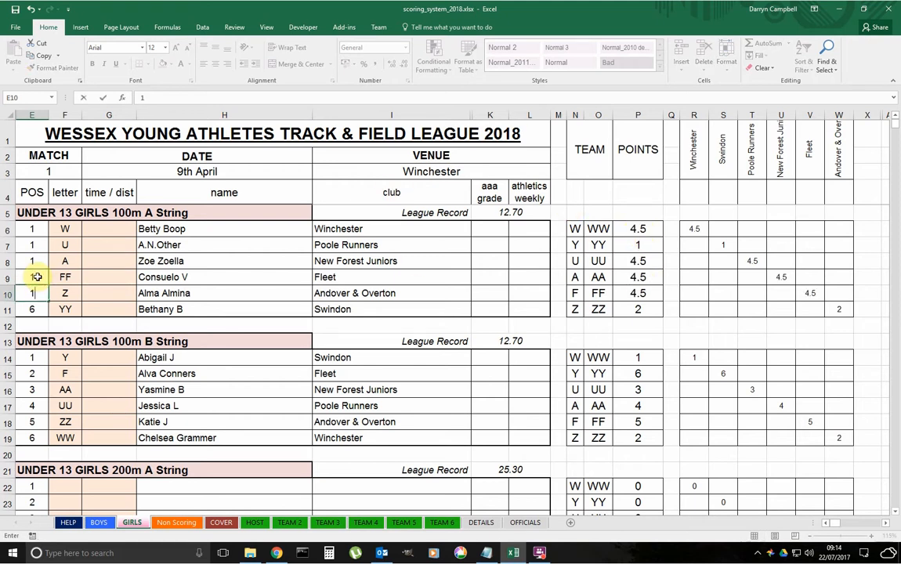
type("1")
key("Return")
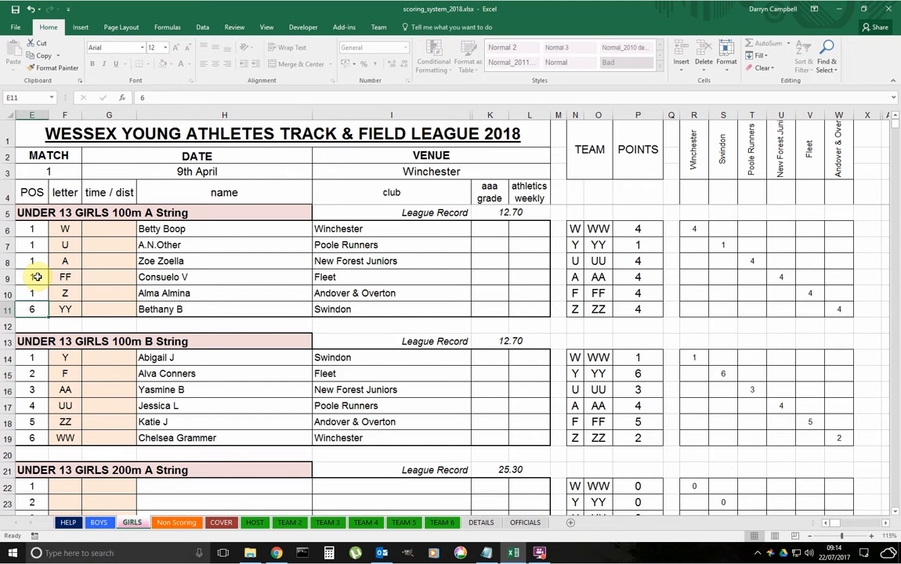
type("1")
key("Up")
Mark the first two positions of the 100m A String (E6 and E7) as tied with 1=
key("Up")
key("Up")
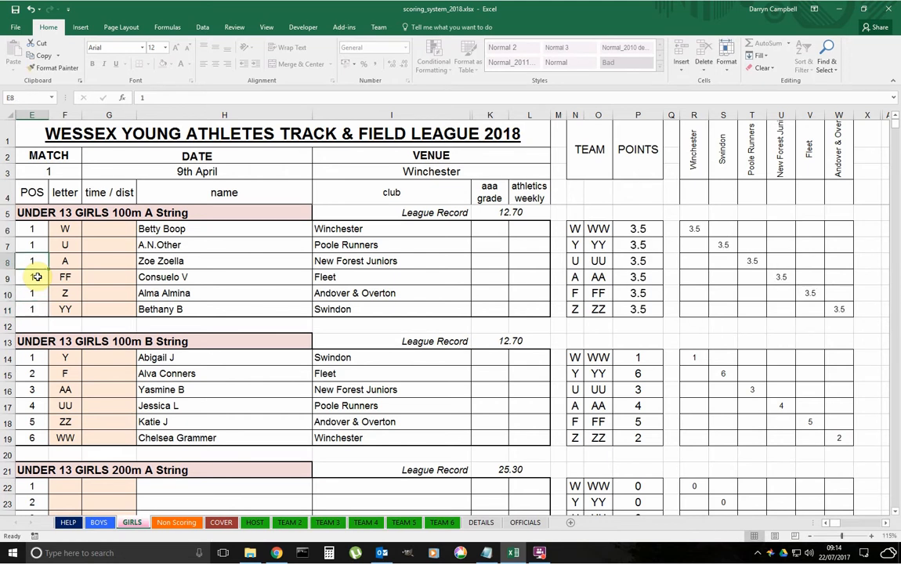
key("Up")
key("Up")
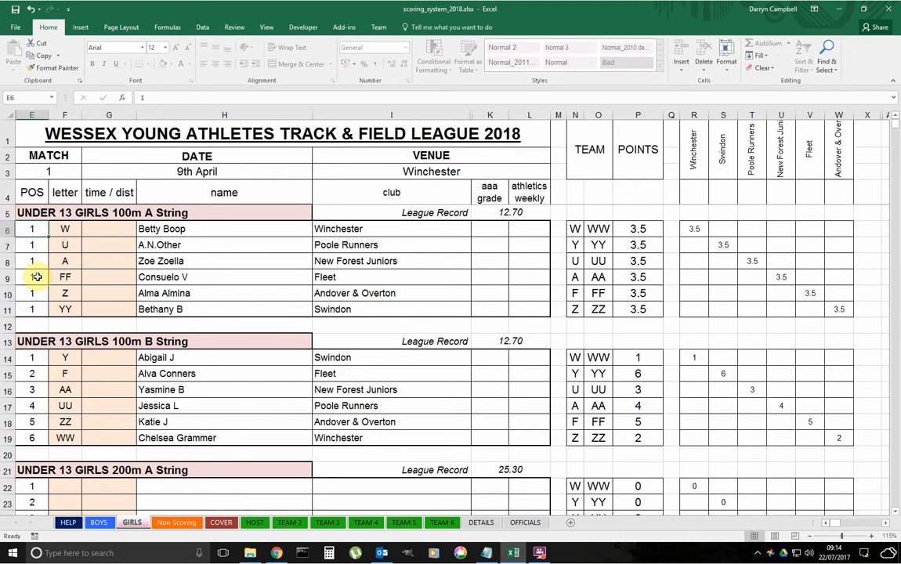
type("1=")
key("Return")
type("=")
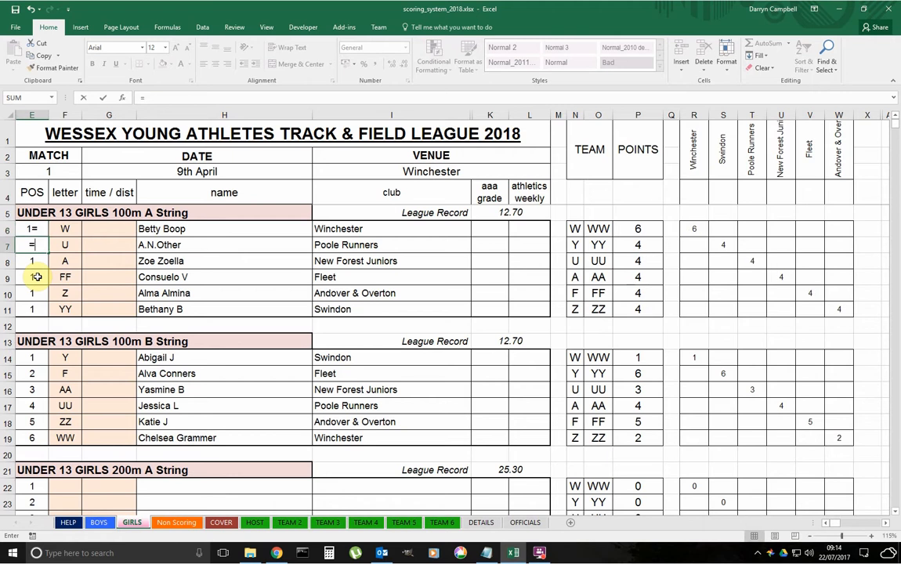
key("BackSpace")
type("1=")
key("Return")
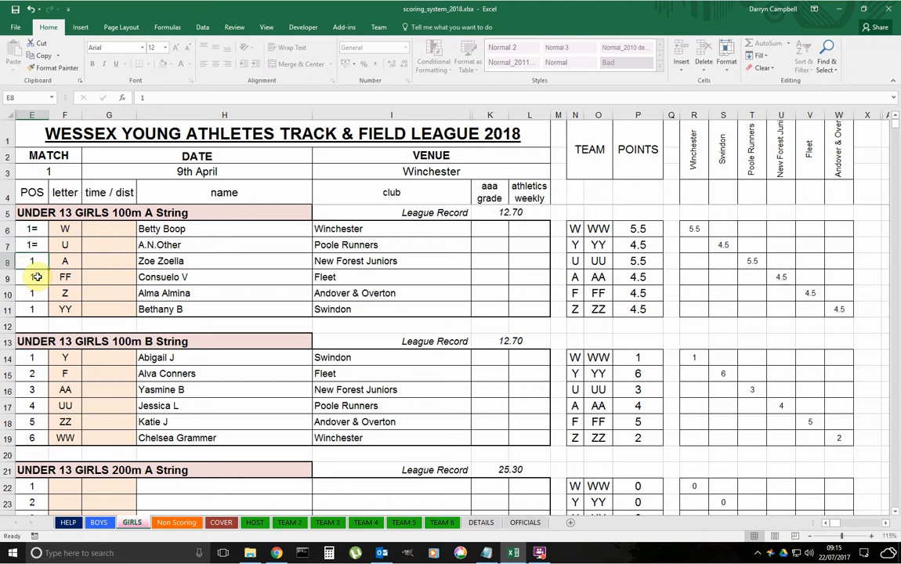
Mark the other four positions of the 100m A String (E8:E11) as 1= too
type("1=")
key("Return")
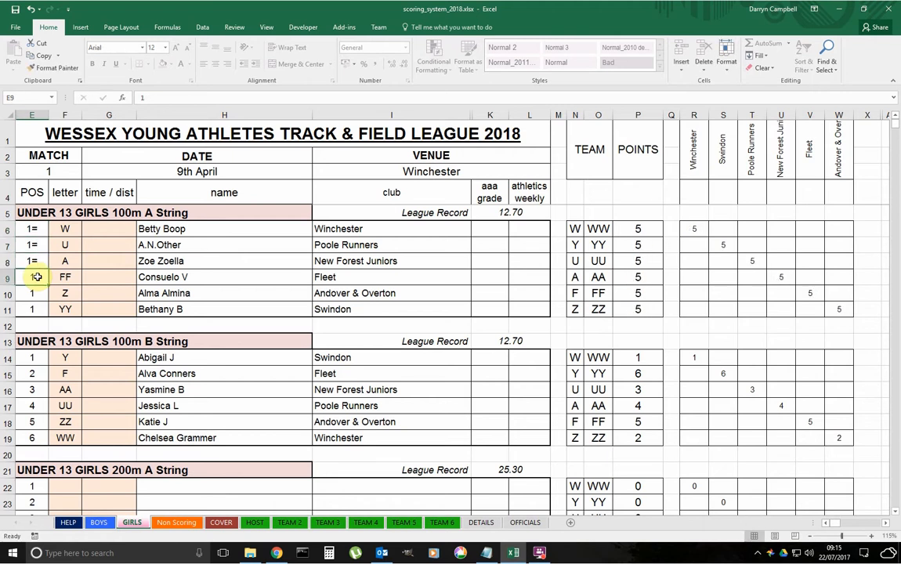
type("1=")
key("Return")
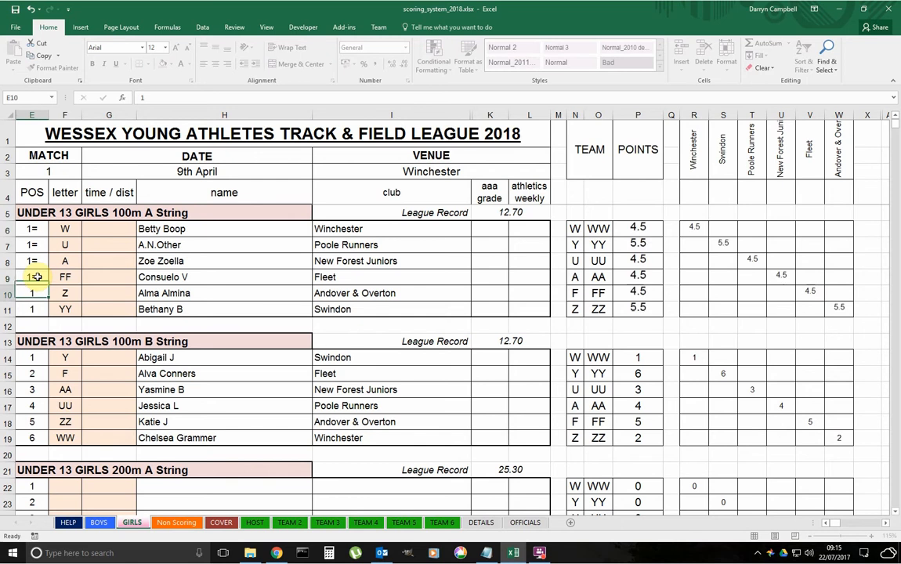
type("1=")
key("Return")
type("1=")
key("Return")
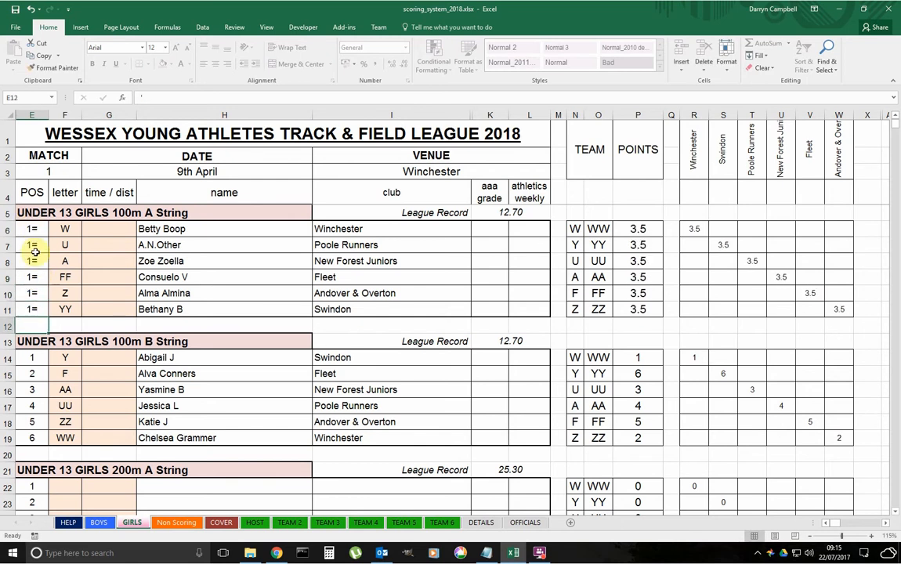
Set the third to sixth rows' positions in the 100m A String (E8:E11) to 3, 4, 5 and 6
left_click(36, 256)
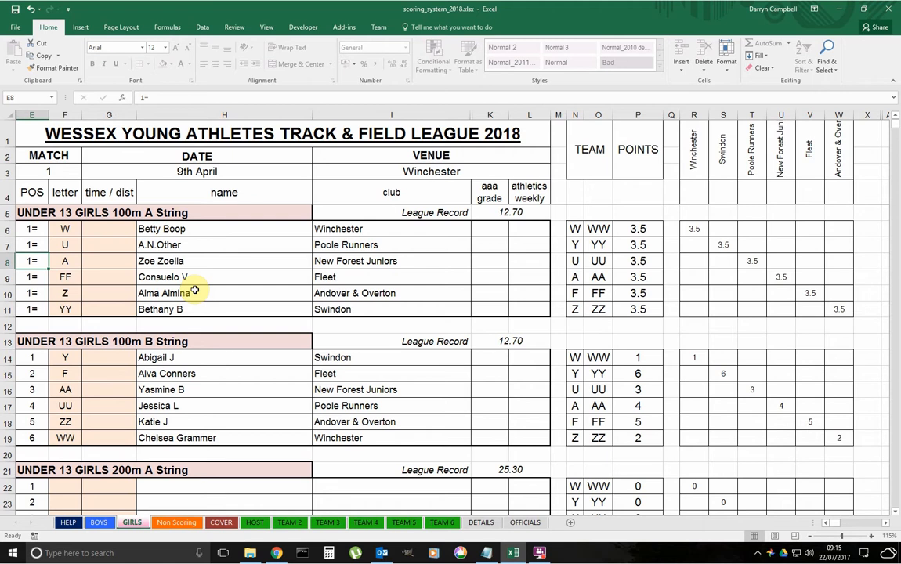
type("3")
key("Return")
type("4")
key("Return")
type("5")
key("Return")
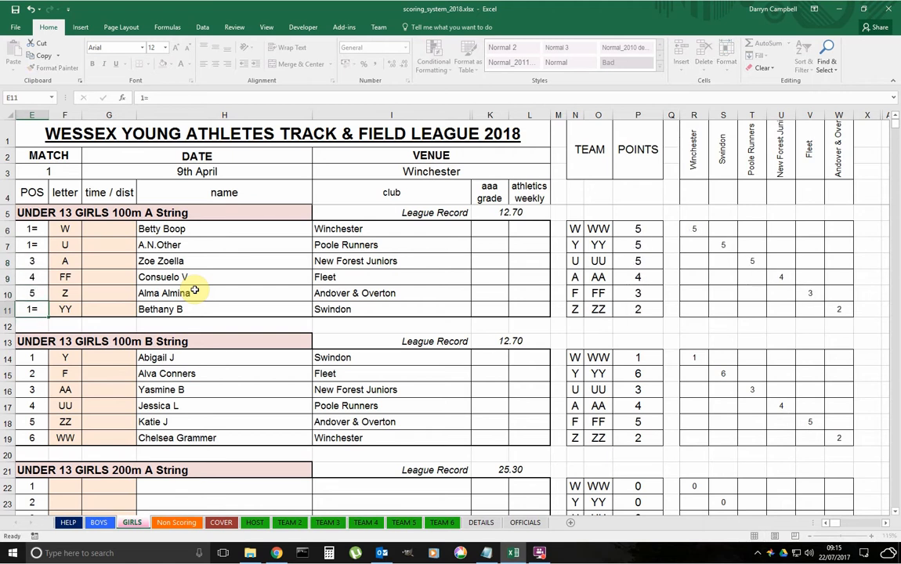
type("6")
key("Up")
Examine the points awarded to the teams tied for first place in the 100m A String
key("Up")
key("Up")
key("Up")
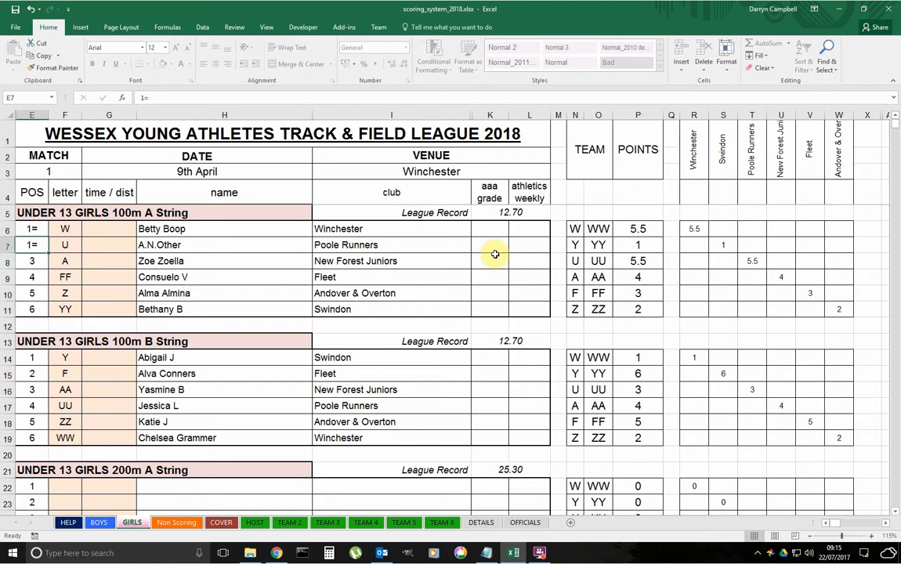
left_click(634, 229)
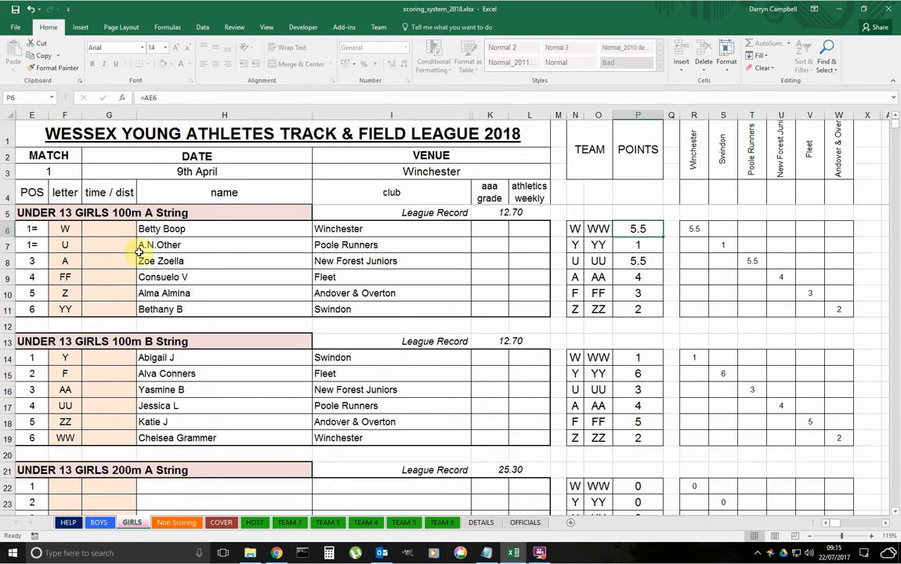
left_click(33, 276)
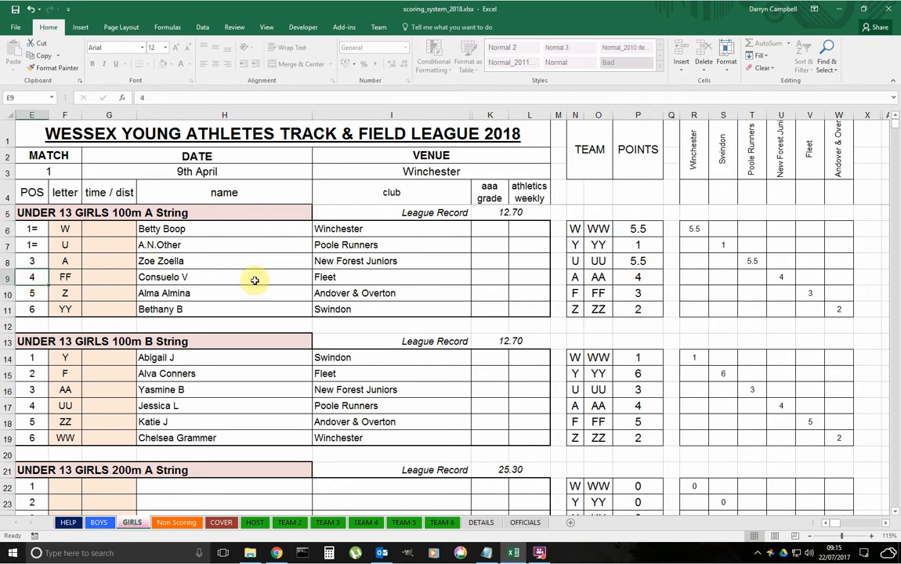
Mark the third and fourth rows' positions in the 100m A String (E8 and E9) as tied with 3=
type("3")
key("Up")
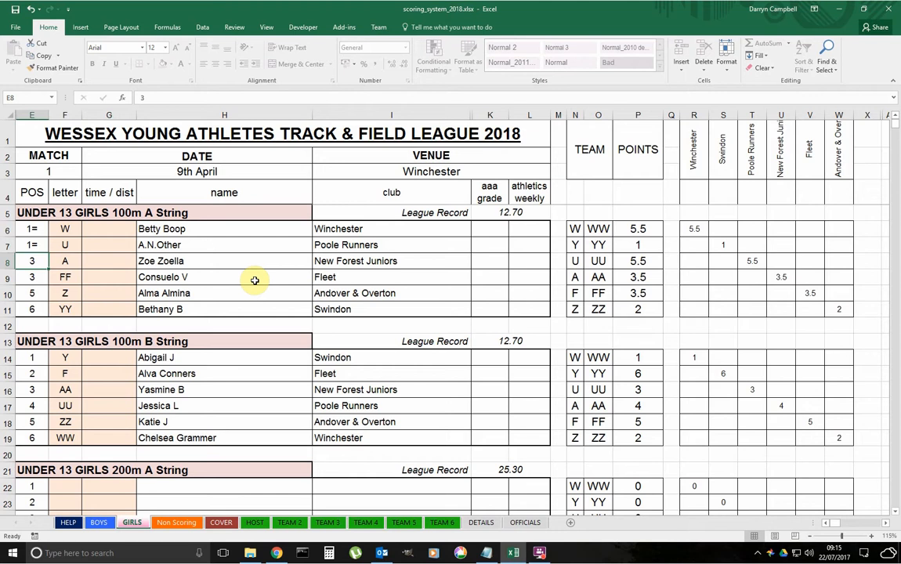
type("3=")
key("Return")
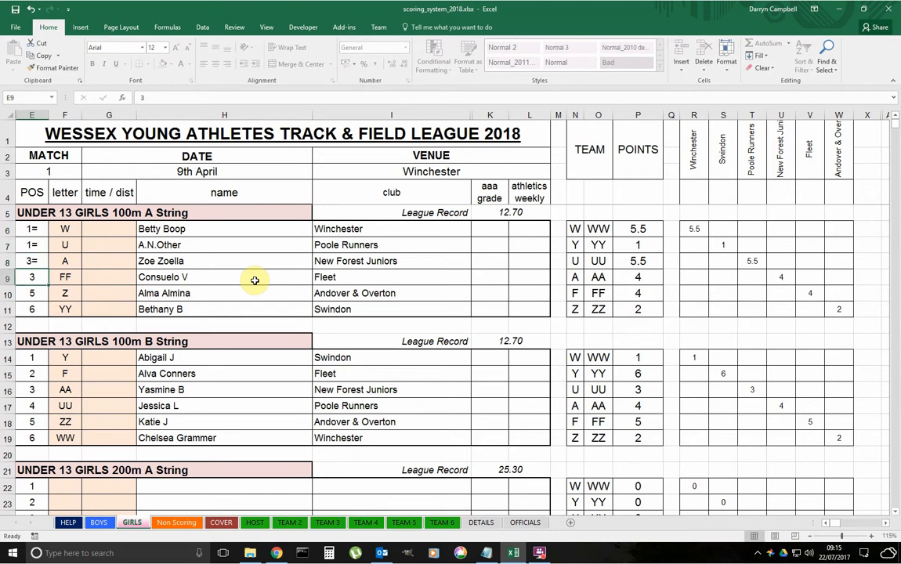
type("3=")
key("Return")
key("Up")
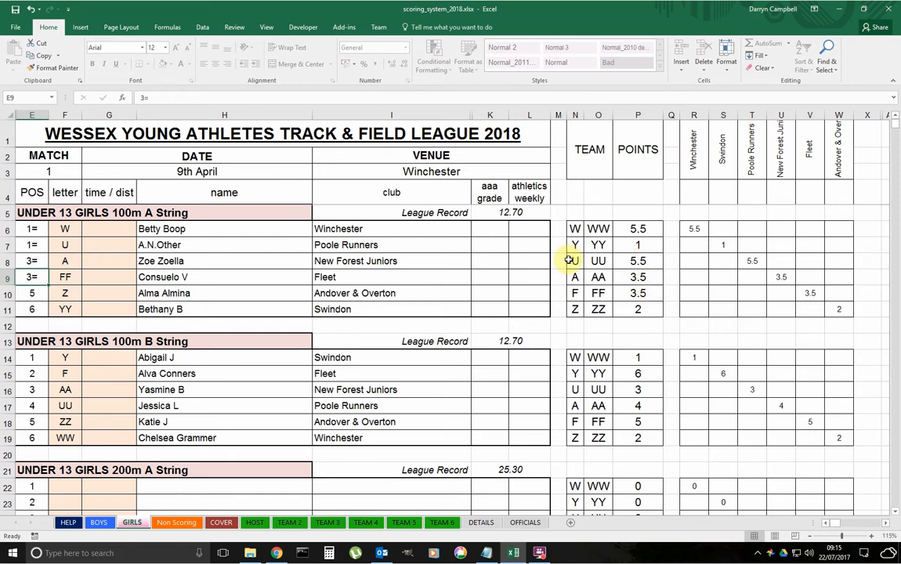
Enter the times 12.80, 12.90, 13.00 and 13.10 for the first four rows of the 100m A String (G6:G9)
left_click(109, 227)
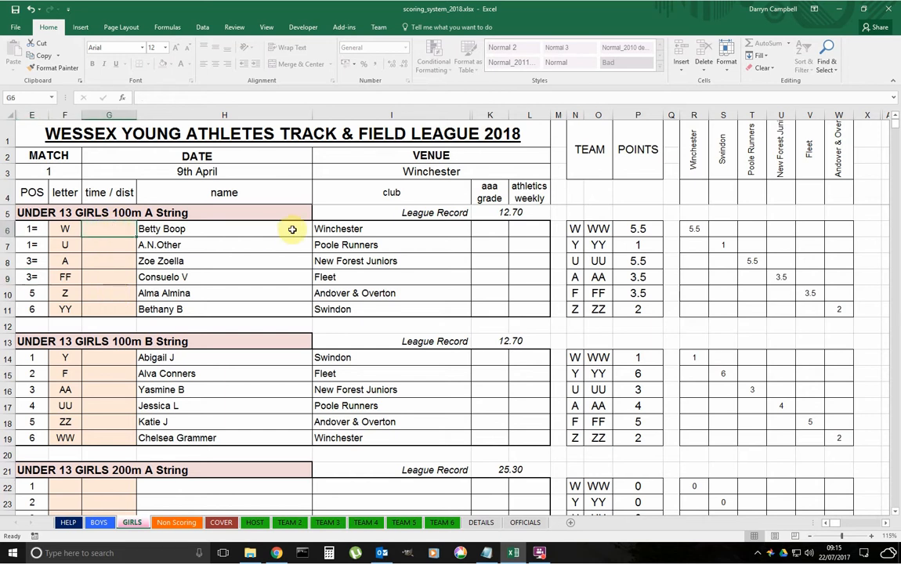
type("12.8")
key("Return")
type("12.9")
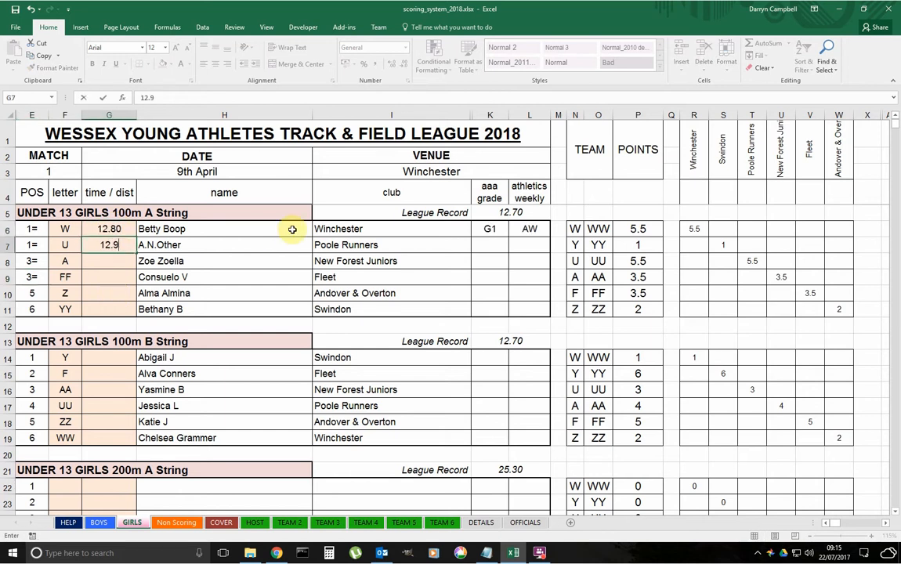
key("Return")
type("130")
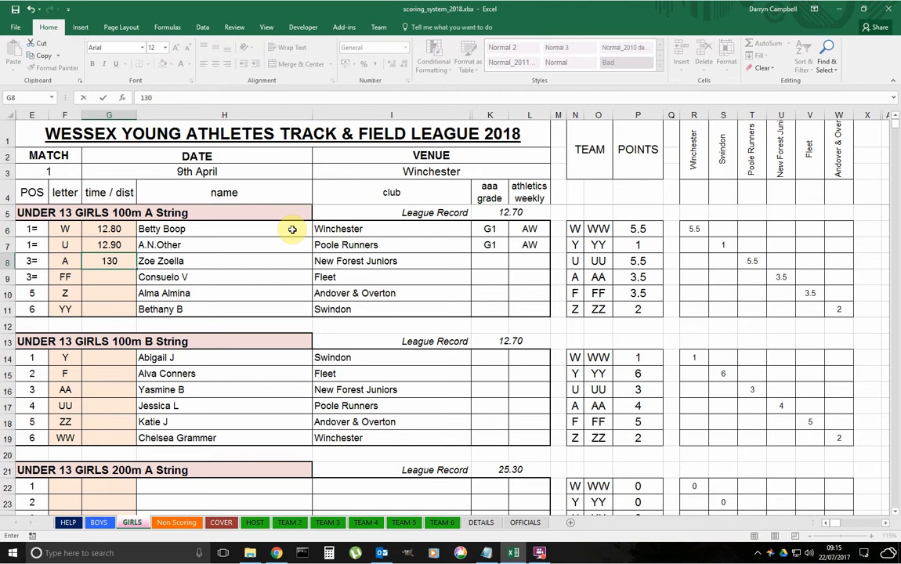
key("Return")
type("13.1")
key("Return")
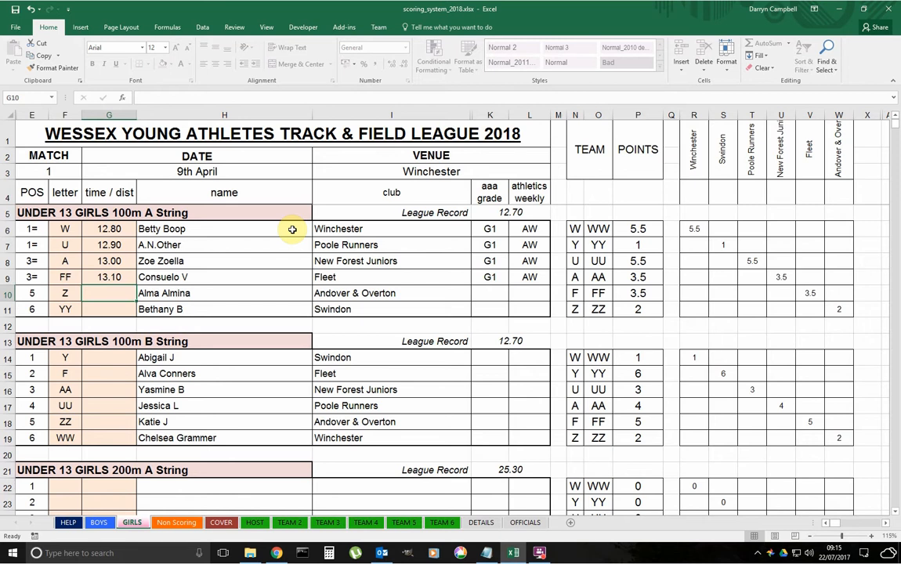
Enter DQ as the fifth row's time in the 100m A String (G10) and check the points for team Z (P11)
type("DQ")
key("Return")
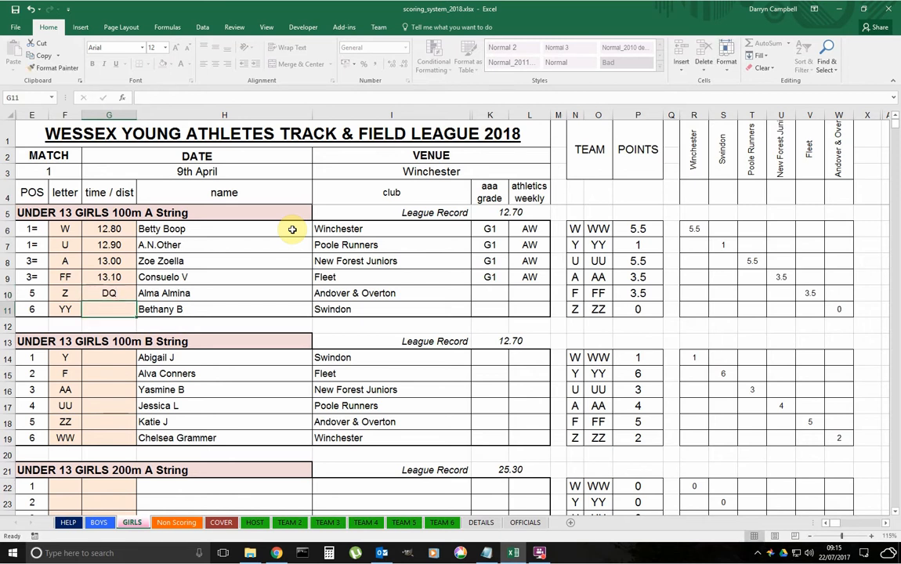
left_click(638, 310)
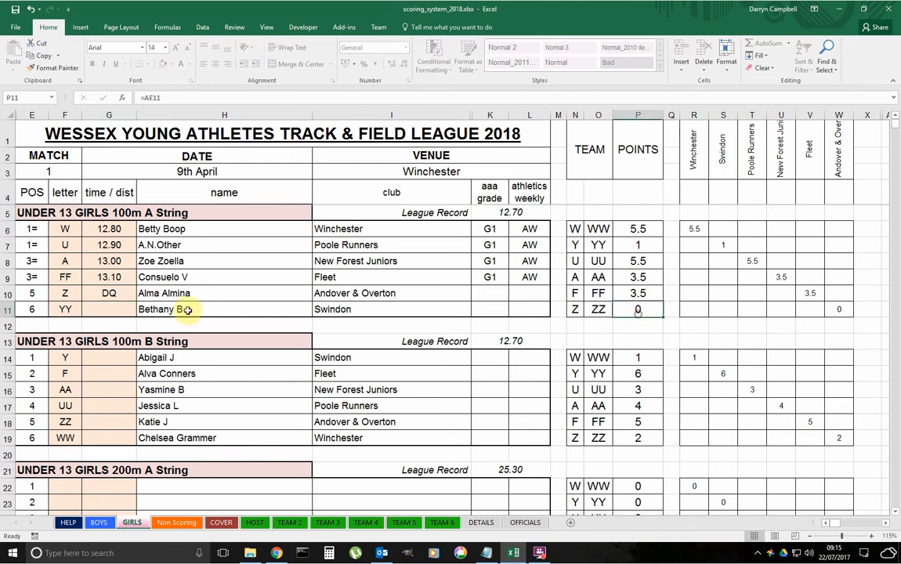
Set the fifth row's time in the 100m A String (G10) to DNS, and change it to DNF
left_click(121, 292)
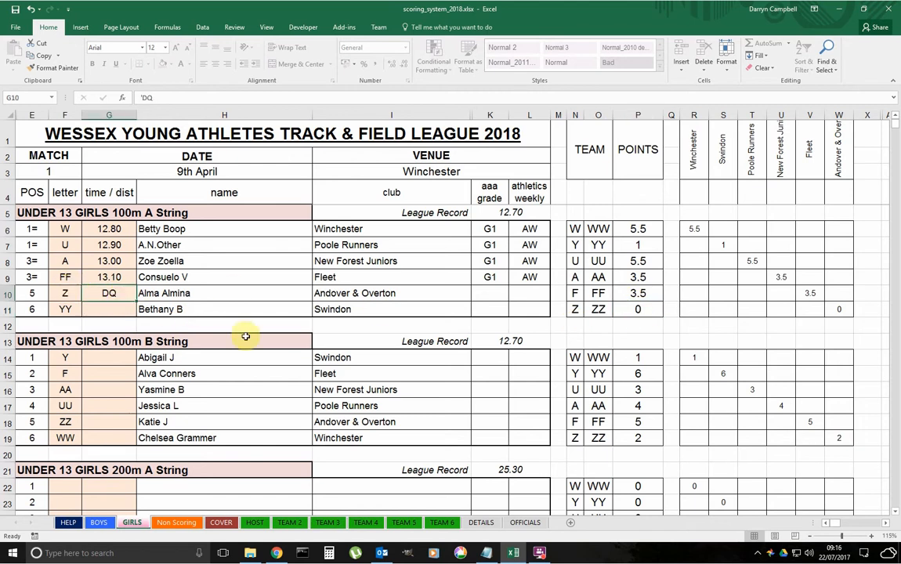
type("DNS")
key("Return")
key("Up")
key("F2")
key("BackSpace")
type("F")
key("Return")
Try No Distance in the fifth row's time cell (G10) of the 100m A String, and replace it with No Height
key("Up")
type("No Distance")
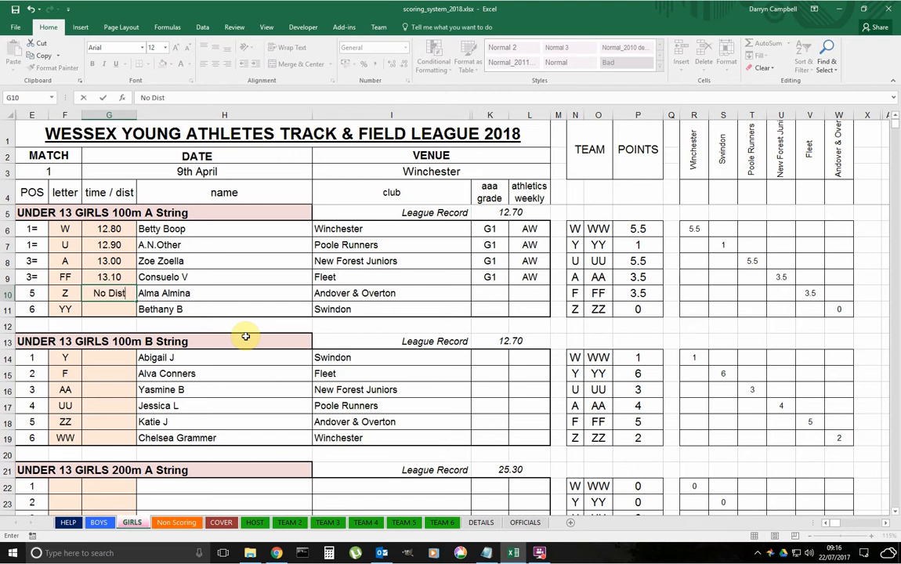
key("BackSpace")
key("BackSpace")
key("BackSpace")
key("BackSpace")
key("BackSpace")
key("BackSpace")
key("BackSpace")
key("BackSpace")
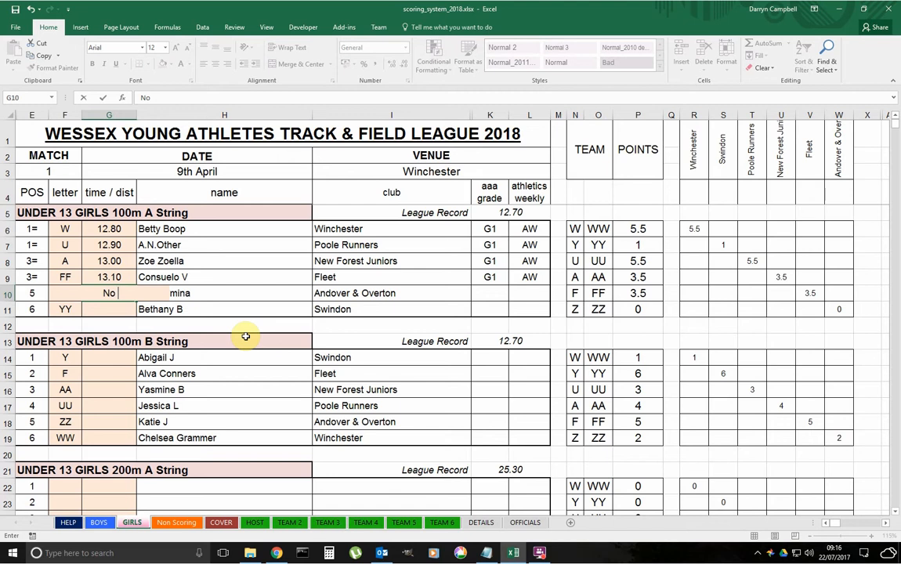
type("Height")
key("Return")
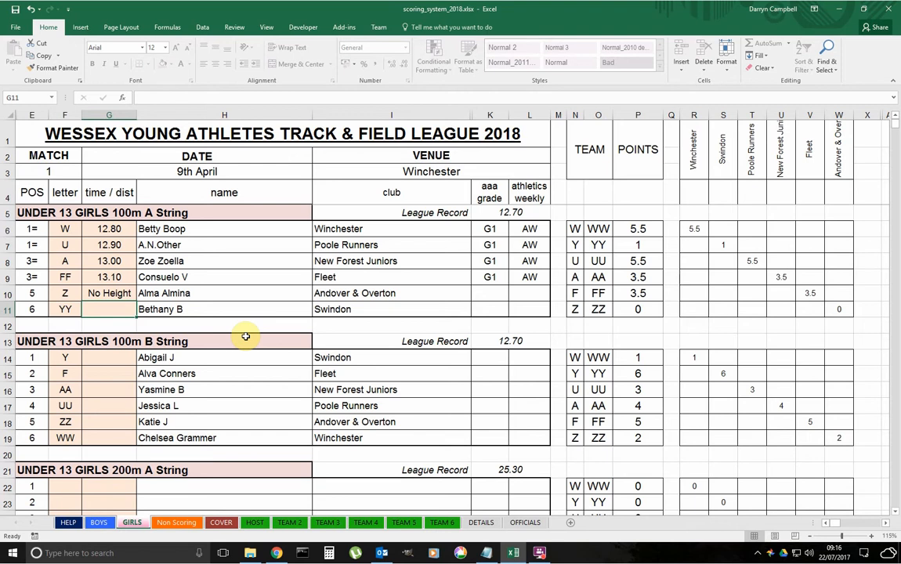
Set the fifth row's time in the 100m A String (G10) to Untimed
key("Up")
type("Un")
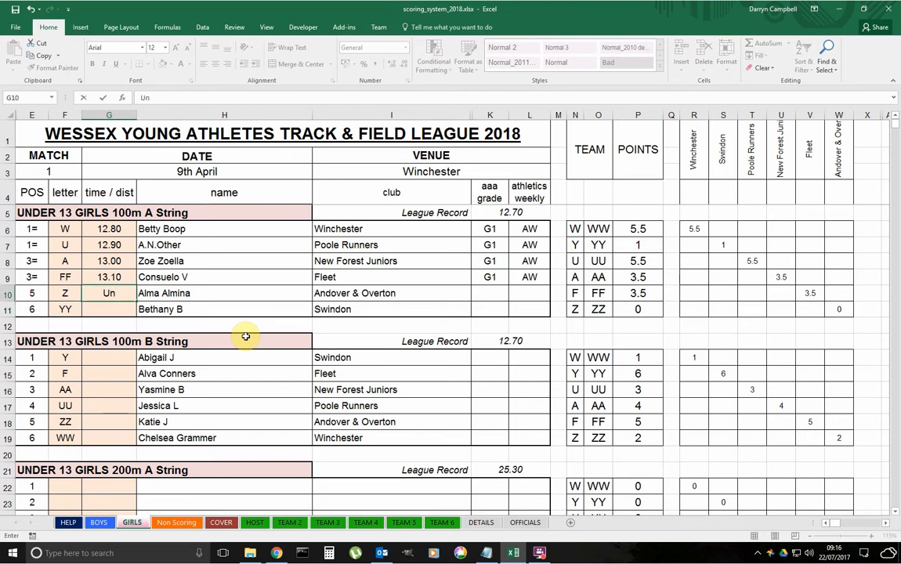
type("timed")
key("Return")
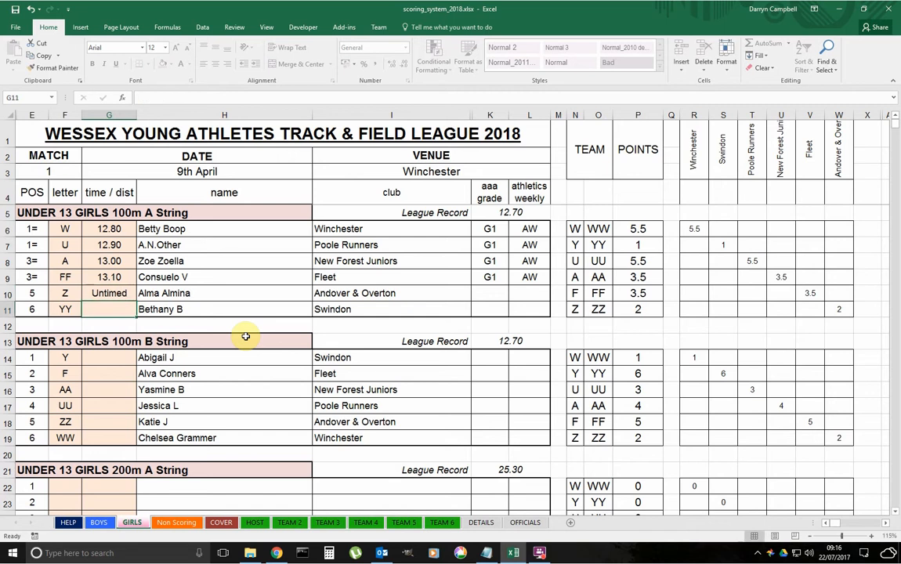
key("Up")
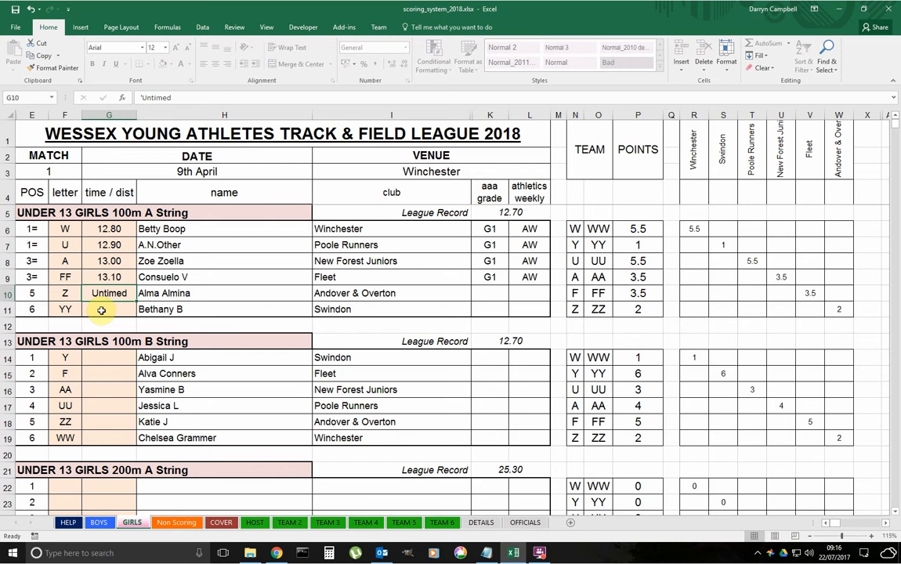
Inspect the blank time cells G11 and G14 and the aaa grade formula for the first 100m B String row (K14)
left_click(101, 309)
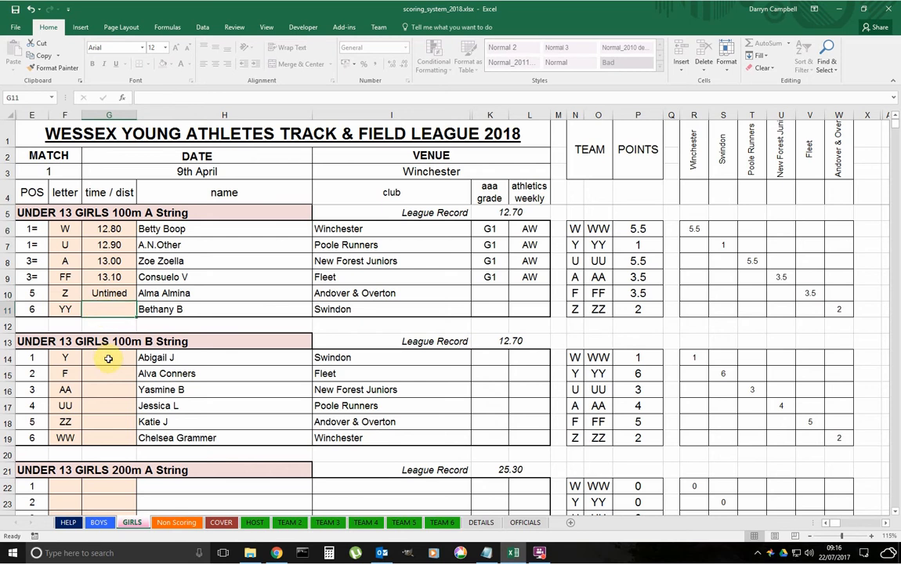
left_click(108, 359)
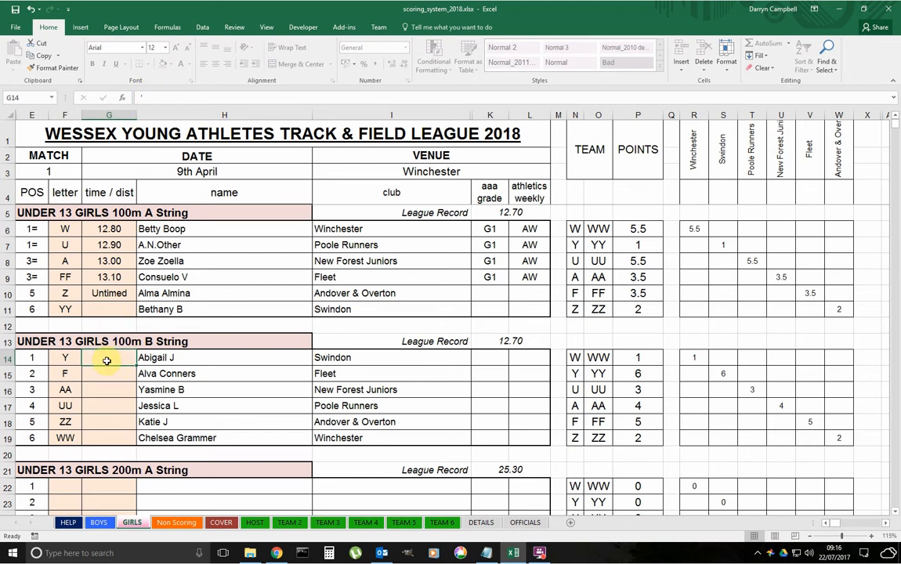
key("Right")
key("Right")
key("Right")
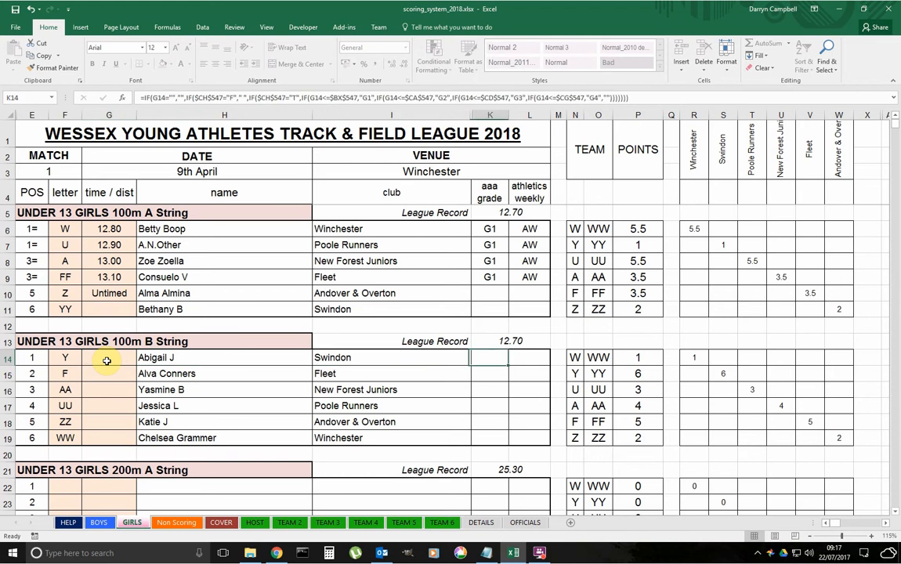
key("Left")
key("Left")
key("Left")
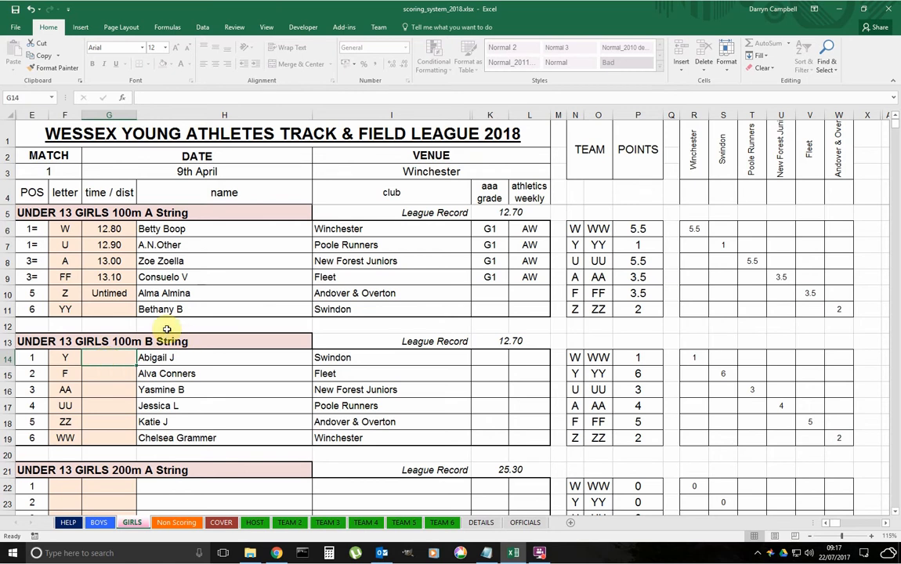
Compare the HOST sheet's U13 girls 4x100m N/S entries with the N/S 4x100m relay team row on the Non Scoring sheet (K33)
left_click(180, 523)
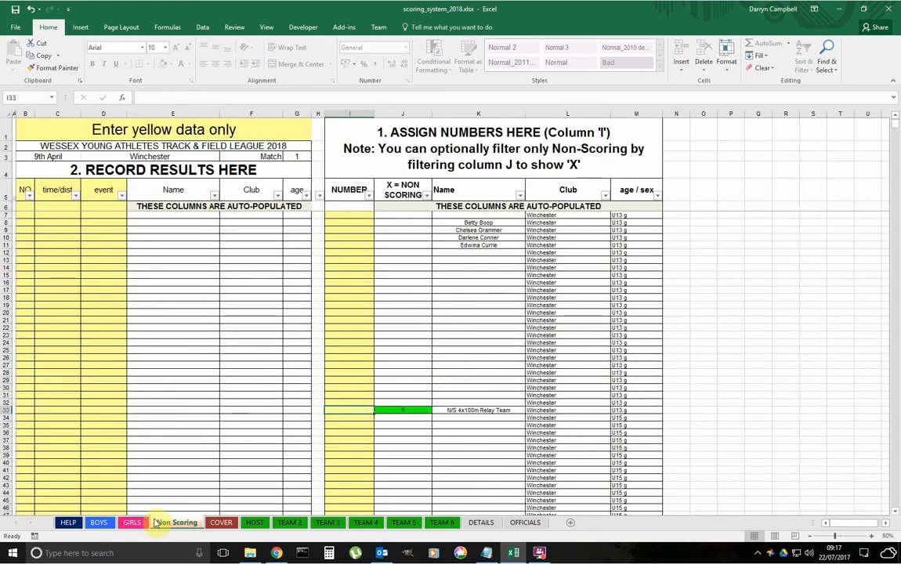
left_click(255, 522)
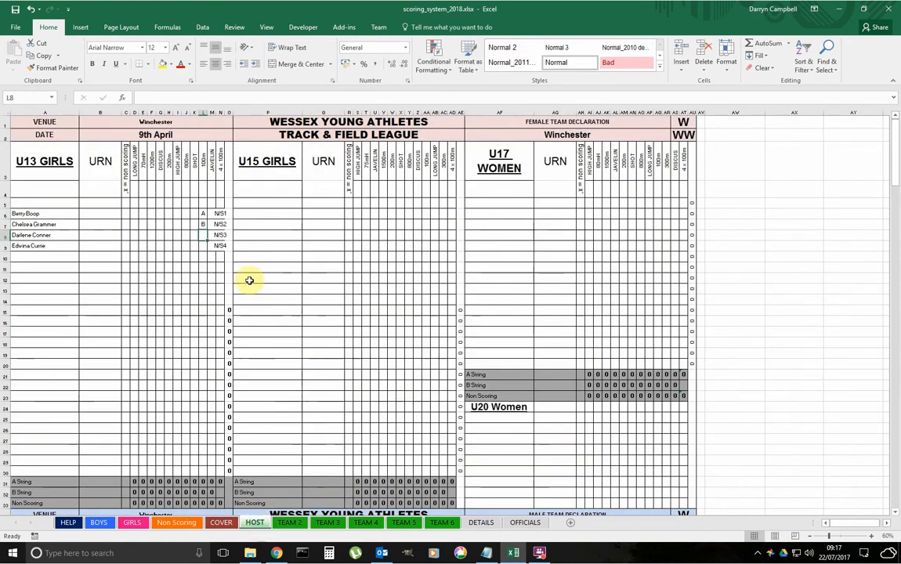
left_click(220, 224)
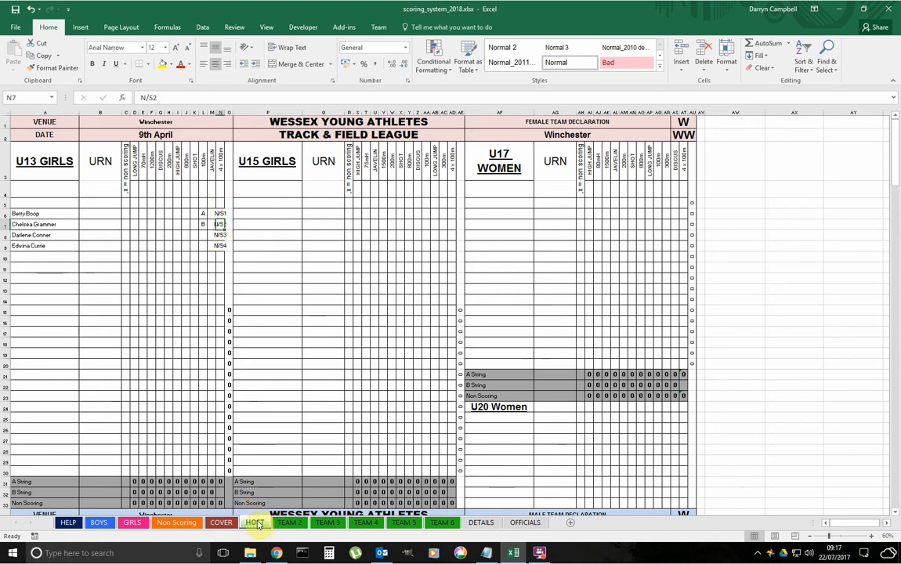
left_click(178, 522)
left_click(491, 408)
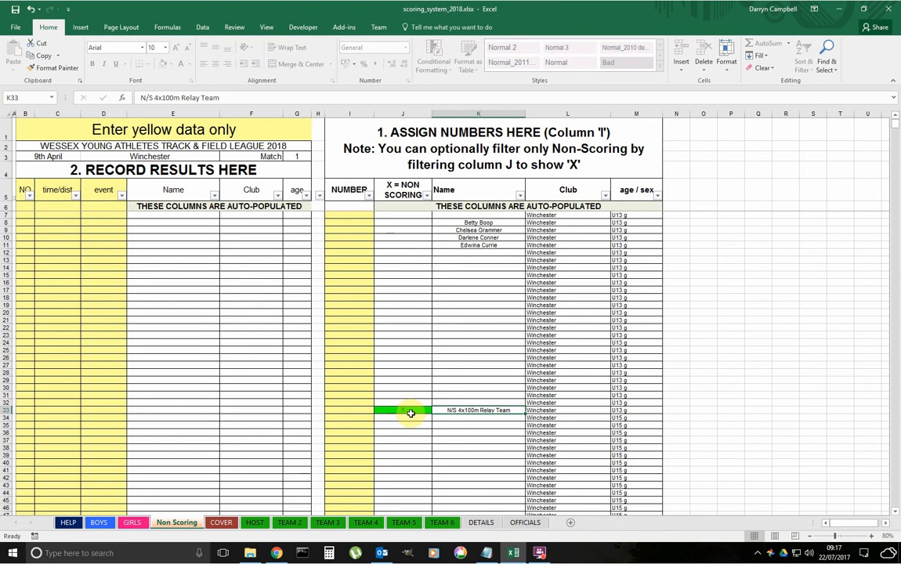
Check the U15 girls relay team's non-scoring marker (J60) against the HOST declarations, glance at TEAM 2, and return to the Non Scoring sheet
scroll(411, 413, "down", 9)
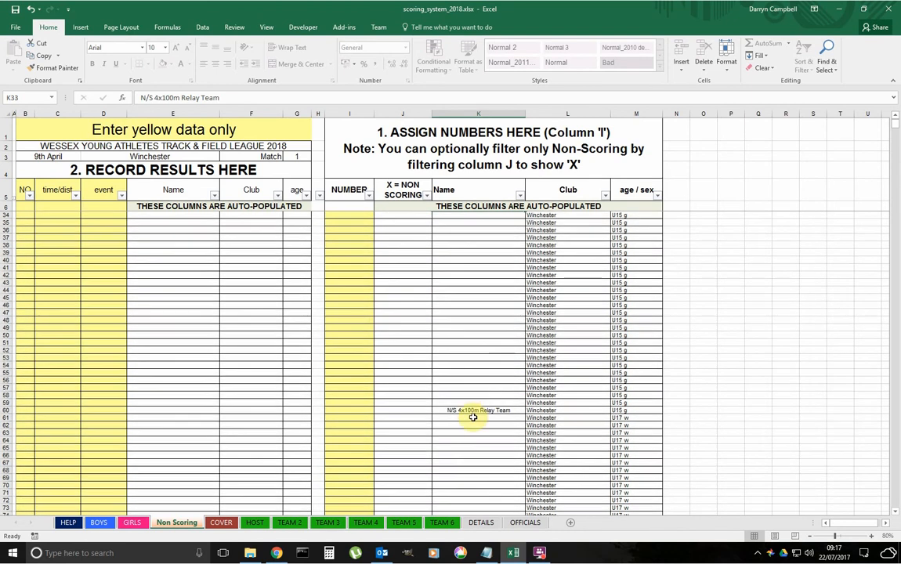
left_click(414, 410)
left_click(254, 523)
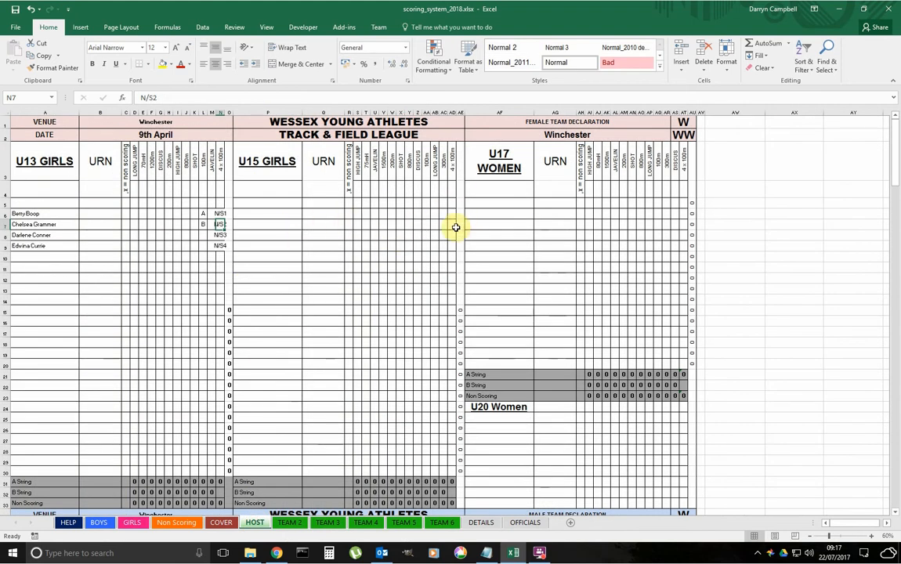
left_click(288, 522)
left_click(255, 523)
left_click(176, 522)
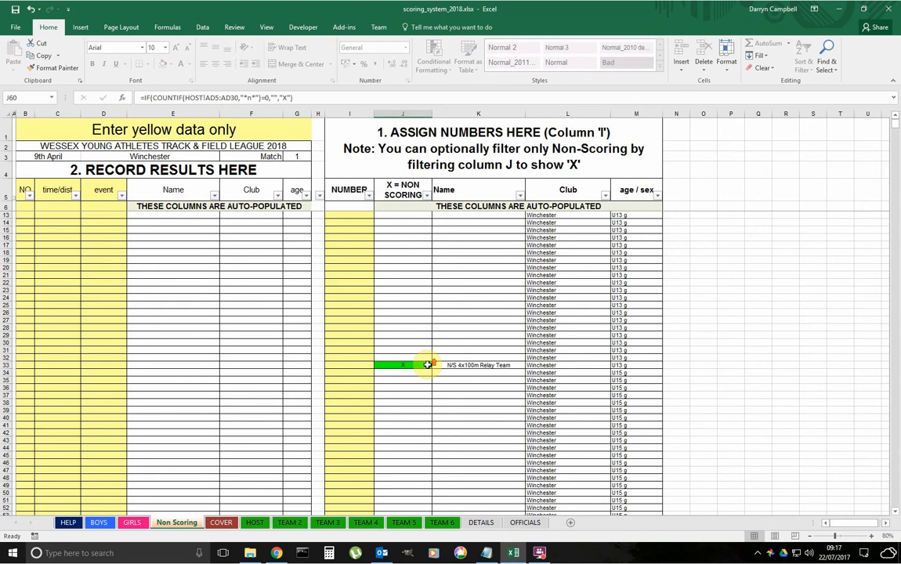
Assign number K to Winchester's U13 girls N/S 4x100m Relay Team in I33 of the Non Scoring sheet
left_click(383, 410)
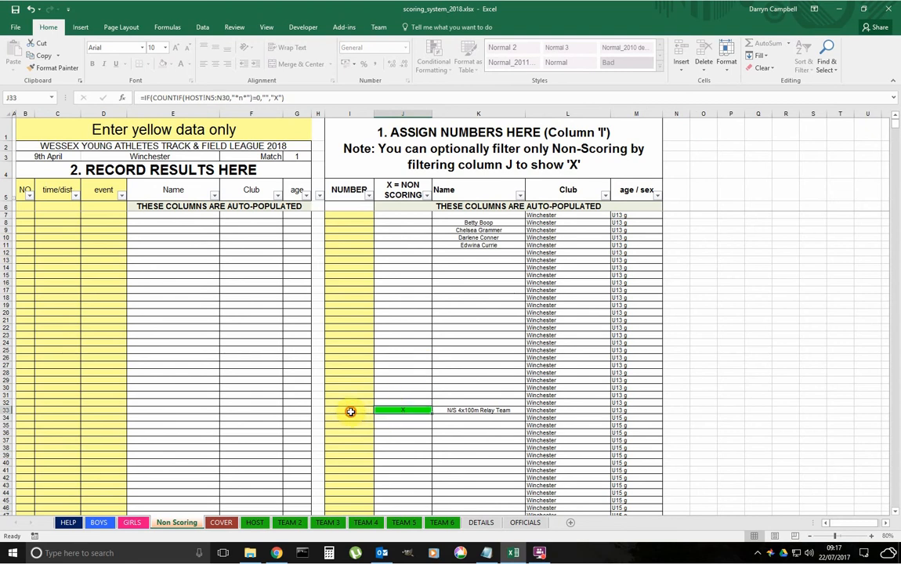
left_click(350, 411)
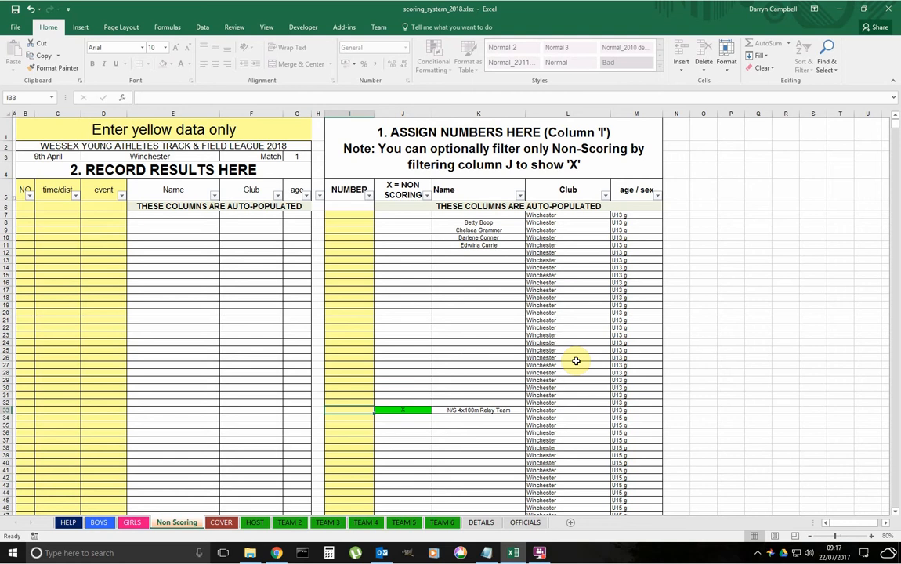
type("K")
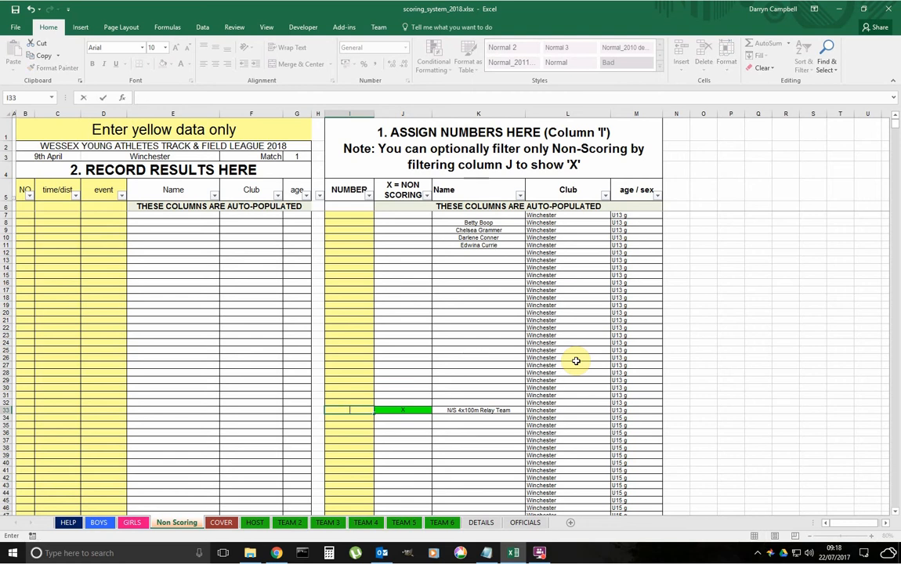
key("ctrl+Return")
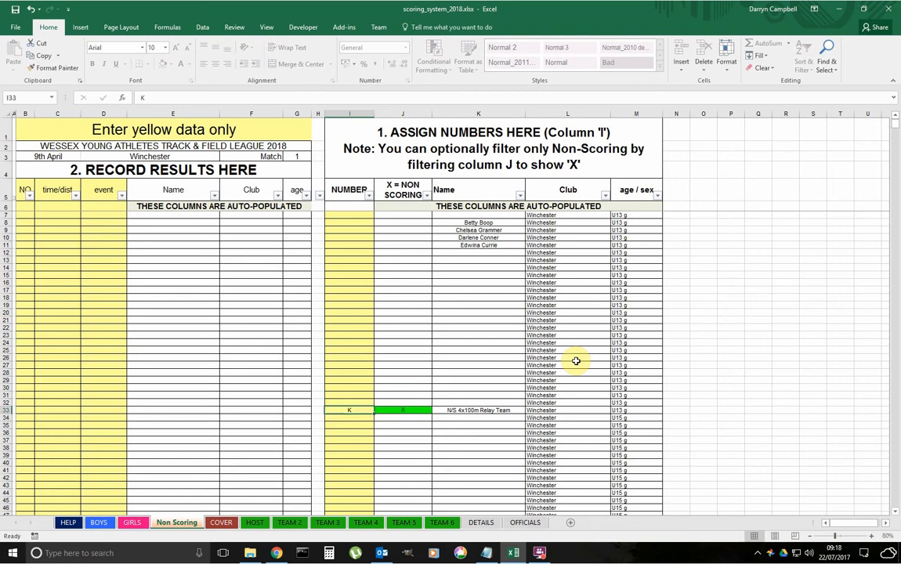
Enter K as the athlete number in the first row of the results section (B7)
left_click(25, 215)
type("K")
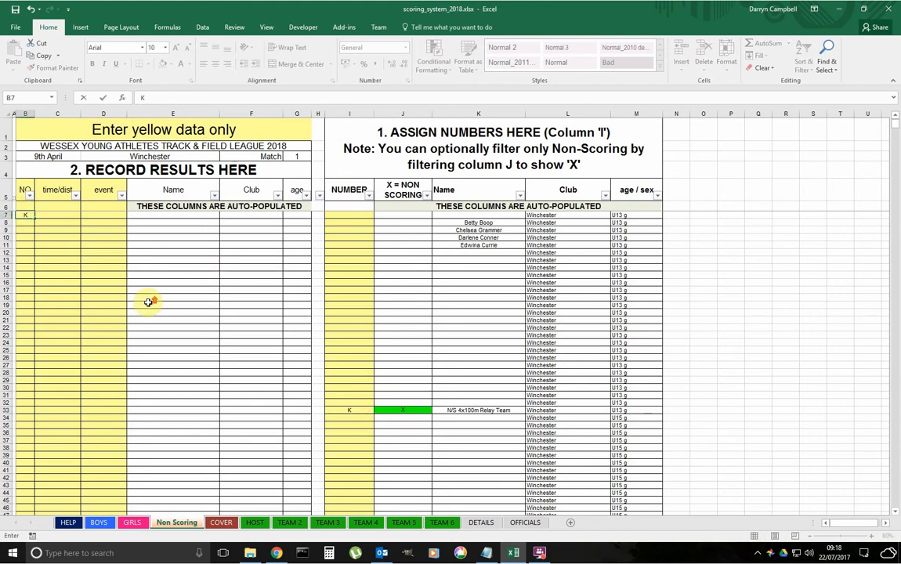
key("Return")
scroll(148, 302, "up", 3)
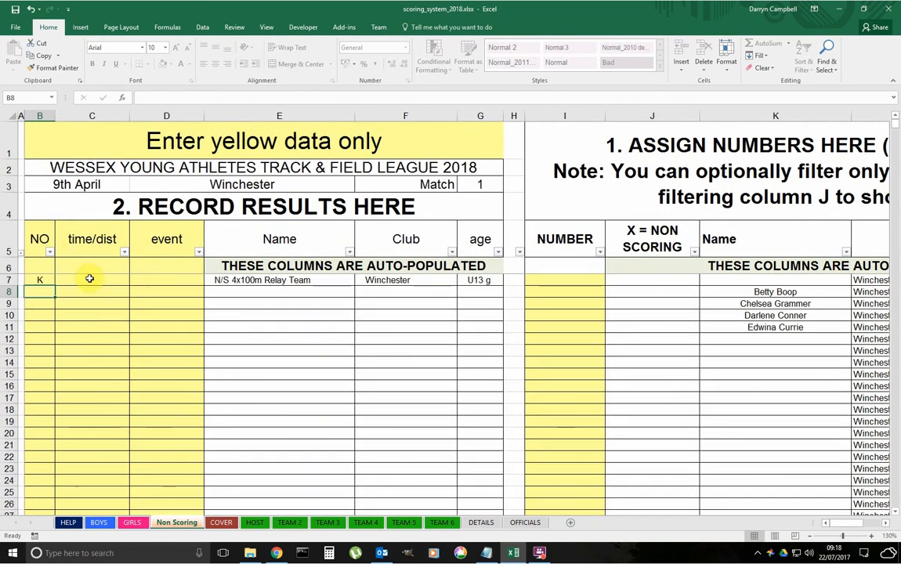
Inspect the name lookup formula for the first recorded non-scoring result (E7) and return to the HOST sheet
left_click(252, 279)
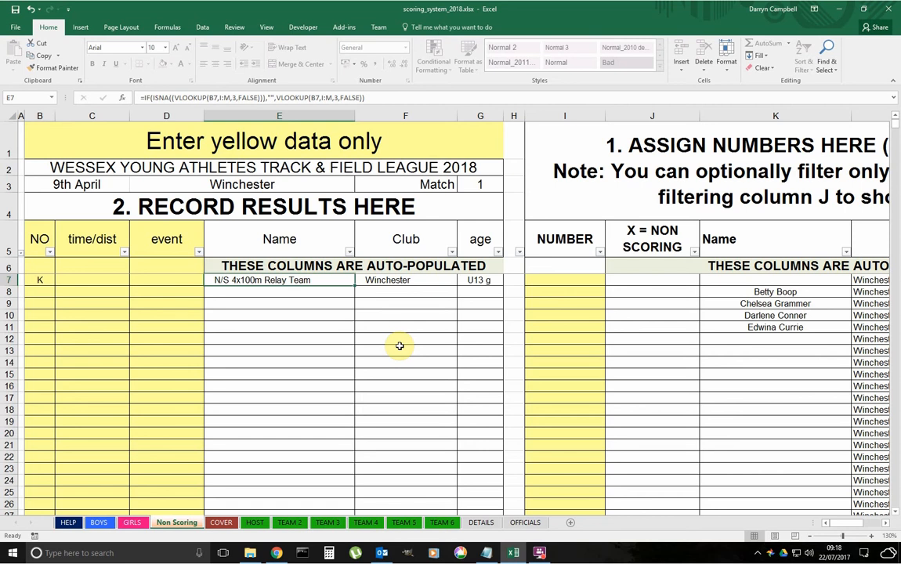
left_click(254, 522)
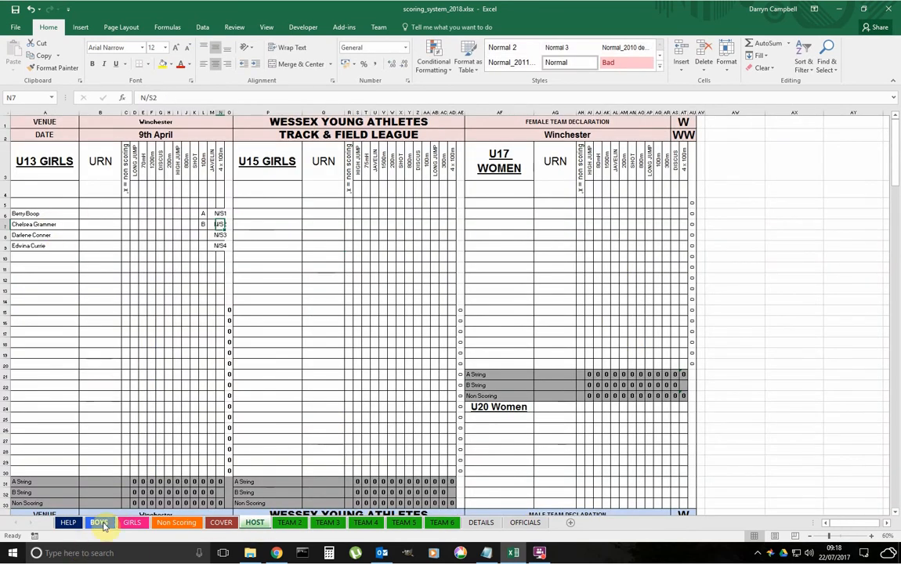
On the Non Scoring sheet, change the assigned number of Winchester's U13 girls N/S 4x100m Relay Team (I33) to UIP
left_click(169, 523)
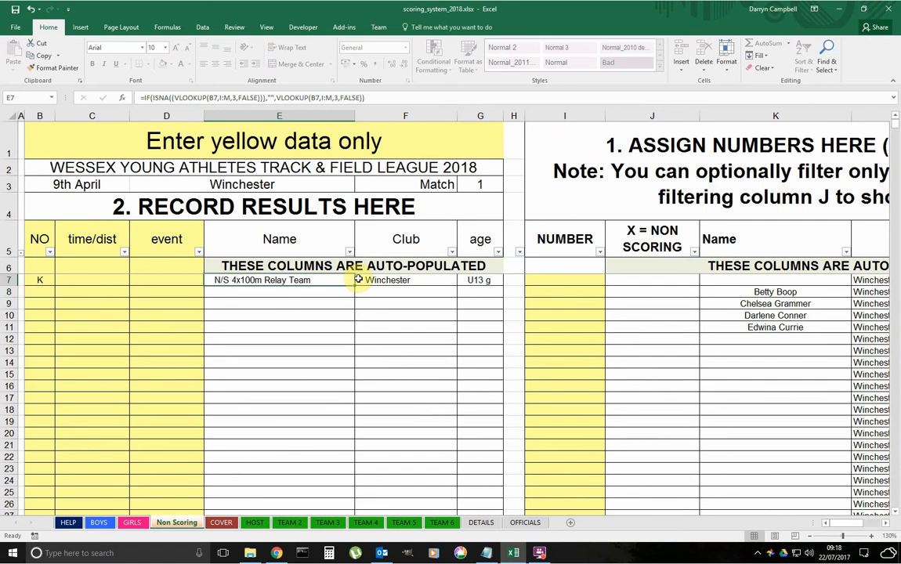
left_click(90, 280)
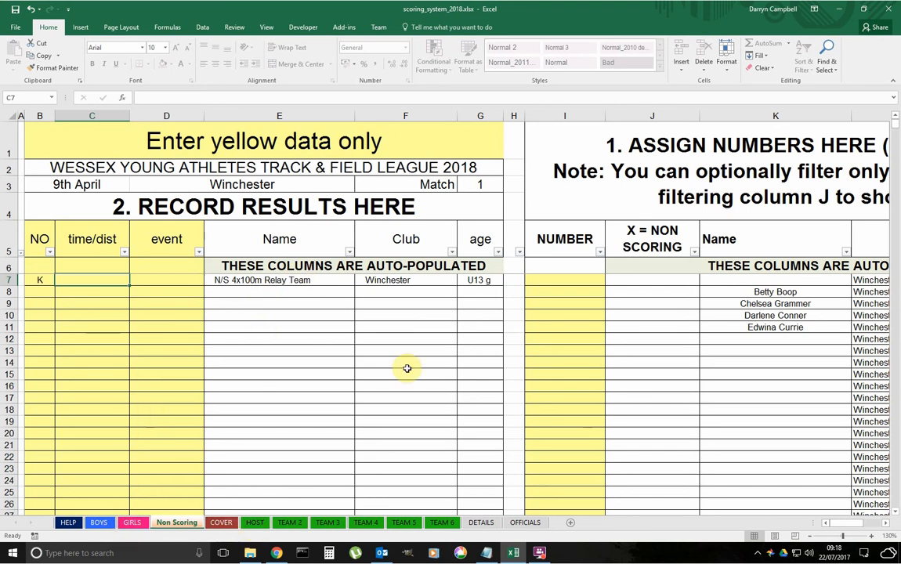
scroll(446, 370, "down", 4)
left_click(564, 445)
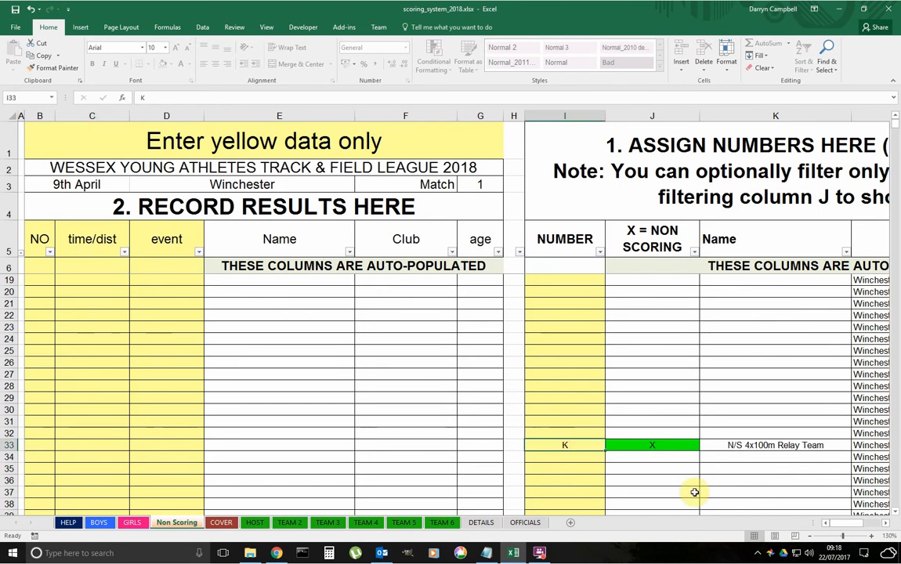
type("U")
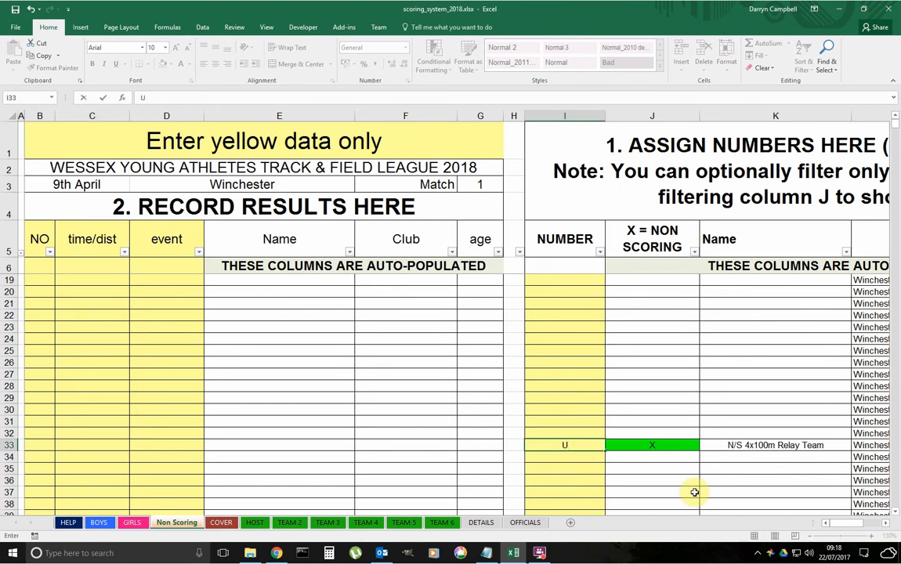
type("IP")
key("Return")
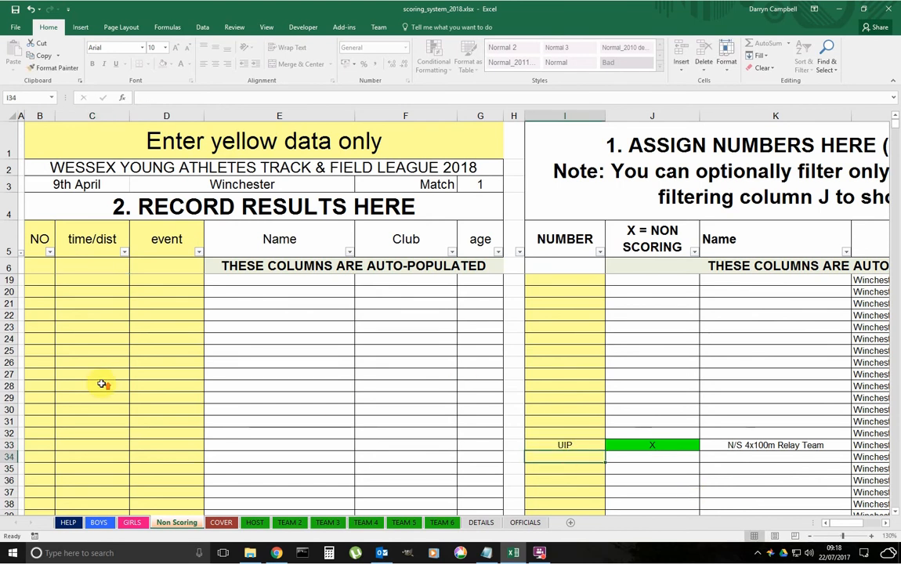
Enter UIP as the athlete number in the first row of the results section (B7)
scroll(102, 384, "up", 4)
left_click(40, 277)
type("U")
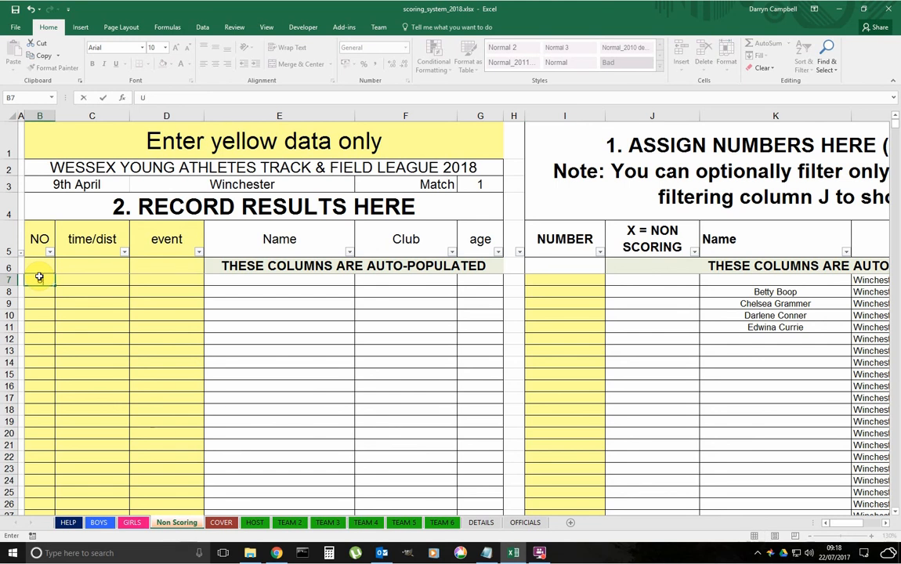
type("IP")
key("Return")
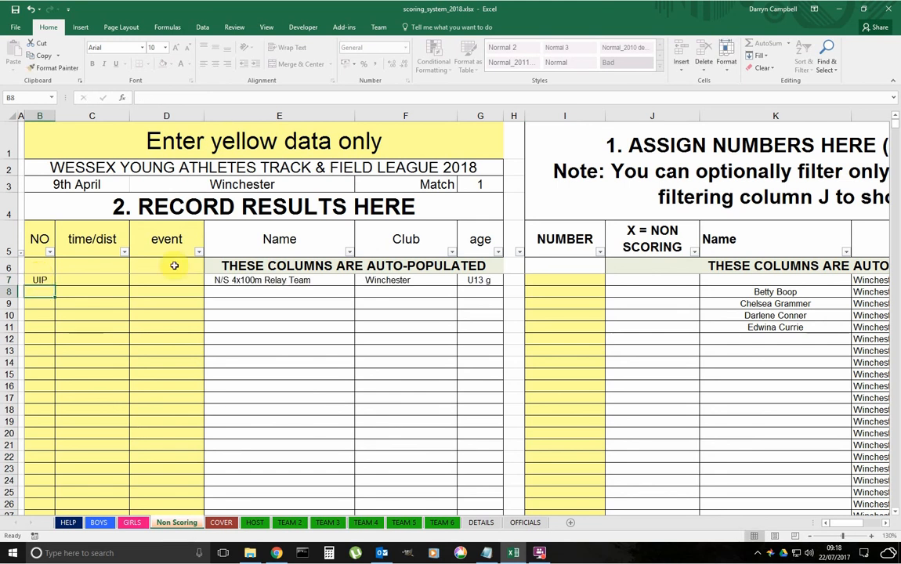